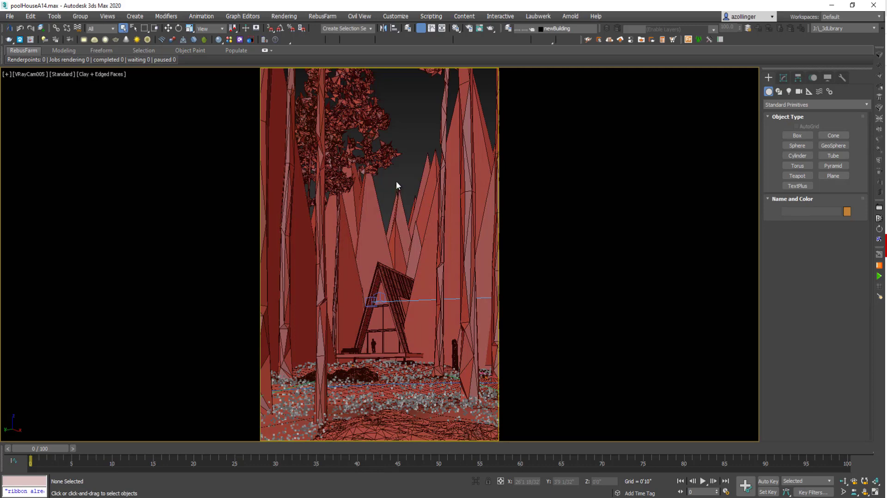
- Switch to Top view over Forest001, then select the Rectangle006 ground outline
{"action": "left_click", "coordinate": [398, 334]}
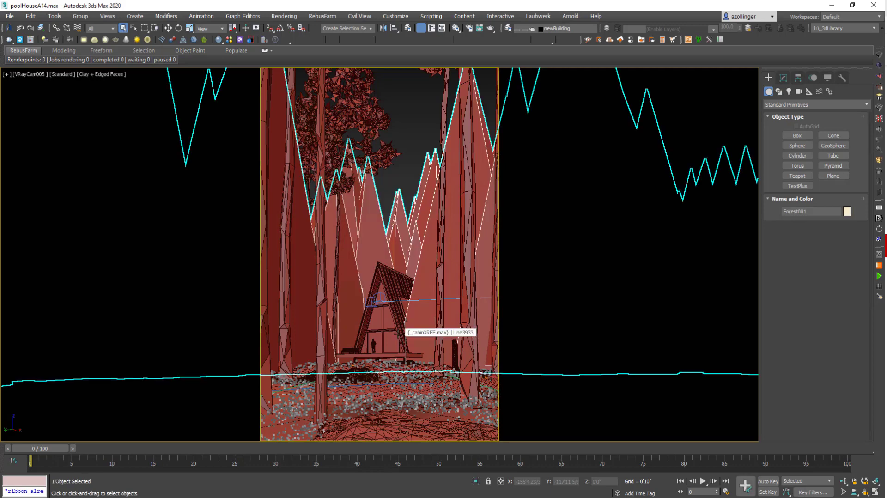
{"action": "key", "text": "t"}
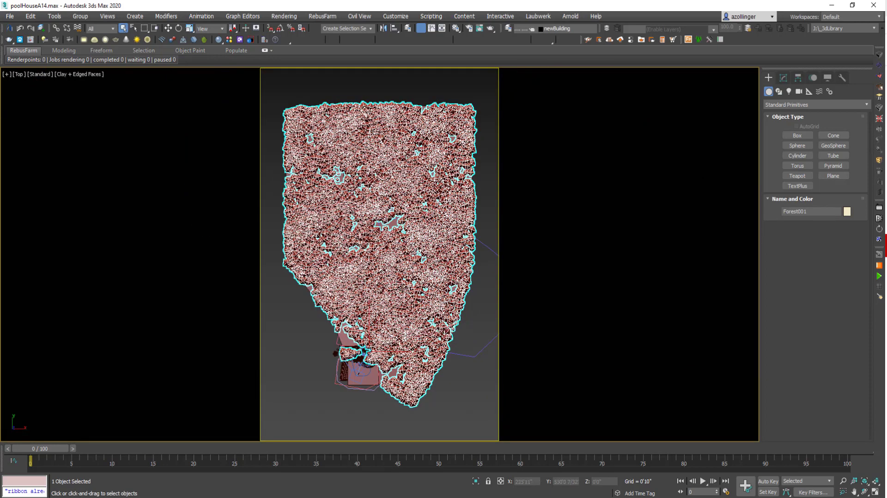
{"action": "left_click", "coordinate": [364, 420]}
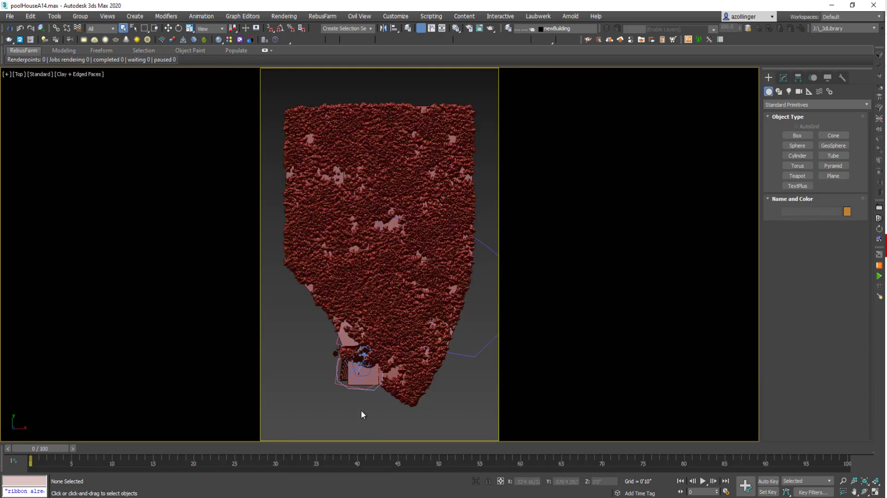
{"action": "scroll", "coordinate": [361, 409], "scroll_direction": "up", "scroll_amount": 2}
{"action": "middle_click_drag", "start_coordinate": [361, 363], "coordinate": [354, 358], "text": "alt"}
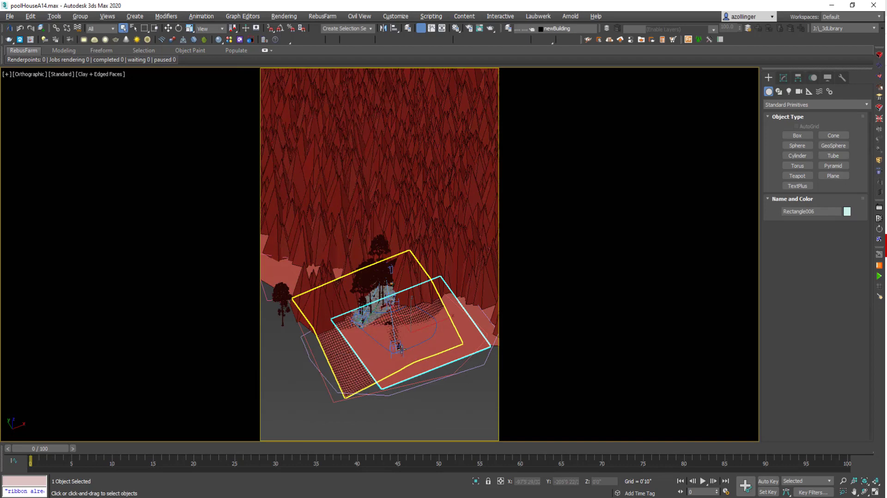
{"action": "left_click", "coordinate": [411, 340]}
- Zoom and orbit across the forest to view the A-frame house, bushes and thin tree
{"action": "scroll", "coordinate": [411, 340], "scroll_direction": "up", "scroll_amount": 2}
{"action": "scroll", "coordinate": [378, 328], "scroll_direction": "up", "scroll_amount": 2}
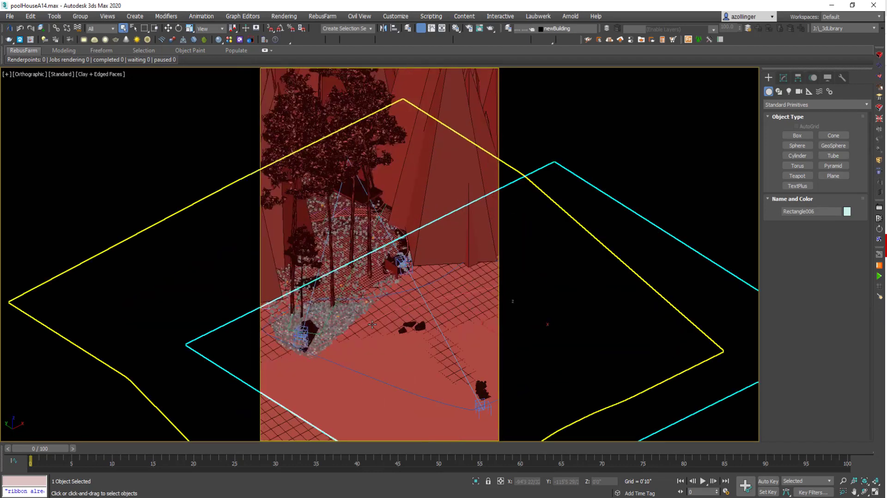
{"action": "scroll", "coordinate": [338, 314], "scroll_direction": "up", "scroll_amount": 2}
{"action": "scroll", "coordinate": [338, 314], "scroll_direction": "up", "scroll_amount": 2}
{"action": "mouse_move", "coordinate": [414, 360]}
{"action": "middle_mouse_down"}
{"action": "mouse_move", "coordinate": [479, 401]}
{"action": "mouse_move", "coordinate": [464, 397]}
{"action": "middle_mouse_up"}
{"action": "scroll", "coordinate": [464, 397], "scroll_direction": "up", "scroll_amount": 3}
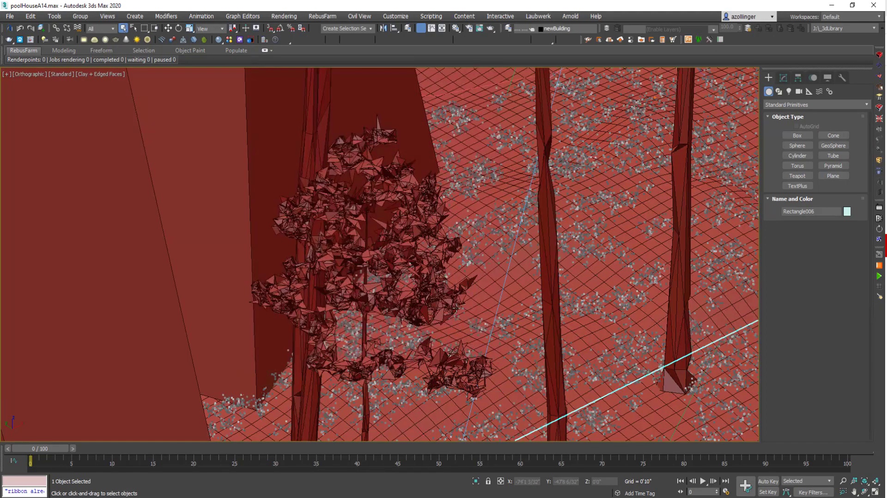
{"action": "scroll", "coordinate": [508, 341], "scroll_direction": "down", "scroll_amount": 2}
{"action": "scroll", "coordinate": [558, 287], "scroll_direction": "down", "scroll_amount": 1}
{"action": "scroll", "coordinate": [558, 286], "scroll_direction": "down", "scroll_amount": 2}
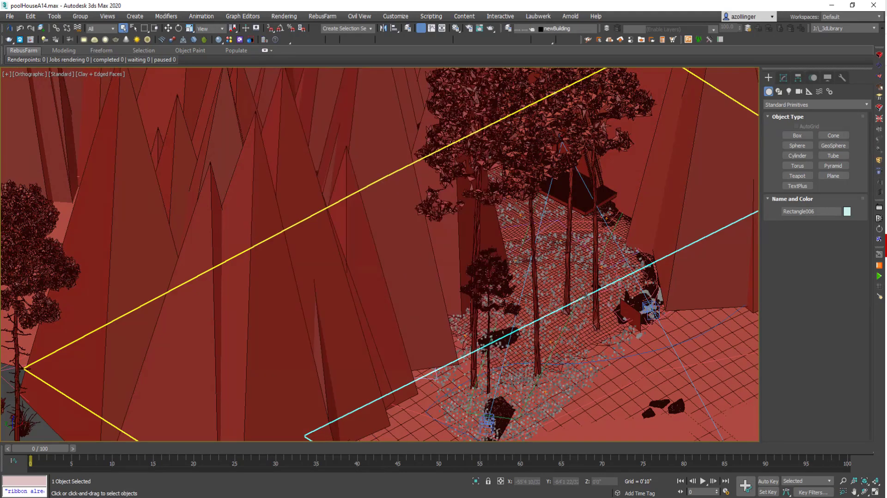
{"action": "mouse_move", "coordinate": [558, 287]}
{"action": "middle_mouse_down", "text": "alt"}
{"action": "mouse_move", "coordinate": [577, 280]}
{"action": "mouse_move", "coordinate": [536, 354]}
{"action": "mouse_move", "coordinate": [487, 390]}
{"action": "mouse_move", "coordinate": [504, 313]}
{"action": "mouse_move", "coordinate": [444, 319]}
{"action": "middle_mouse_up", "text": "alt"}
{"action": "scroll", "coordinate": [577, 279], "scroll_direction": "up", "scroll_amount": 1}
{"action": "scroll", "coordinate": [495, 363], "scroll_direction": "down", "scroll_amount": 2}
{"action": "scroll", "coordinate": [503, 313], "scroll_direction": "up", "scroll_amount": 2}
{"action": "scroll", "coordinate": [277, 324], "scroll_direction": "up", "scroll_amount": 4}
{"action": "mouse_move", "coordinate": [277, 378]}
{"action": "middle_mouse_down"}
{"action": "mouse_move", "coordinate": [278, 326]}
{"action": "mouse_move", "coordinate": [361, 296]}
{"action": "middle_mouse_up"}
{"action": "scroll", "coordinate": [405, 333], "scroll_direction": "down", "scroll_amount": 2}
{"action": "scroll", "coordinate": [405, 333], "scroll_direction": "down", "scroll_amount": 5}
{"action": "scroll", "coordinate": [516, 331], "scroll_direction": "down", "scroll_amount": 1}
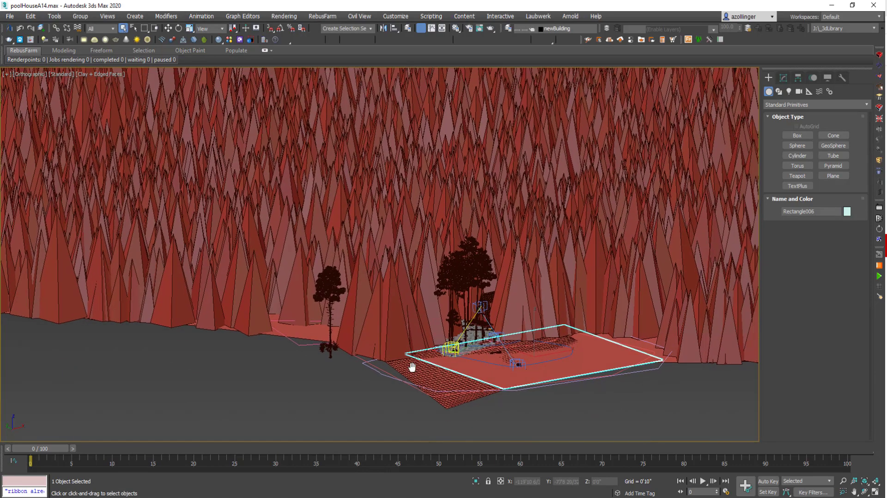
- Orbit closer around the house plot and reselect the Forest001 tree planes
{"action": "middle_click_drag", "start_coordinate": [516, 331], "coordinate": [408, 364], "text": "alt"}
{"action": "scroll", "coordinate": [413, 359], "scroll_direction": "up", "scroll_amount": 2}
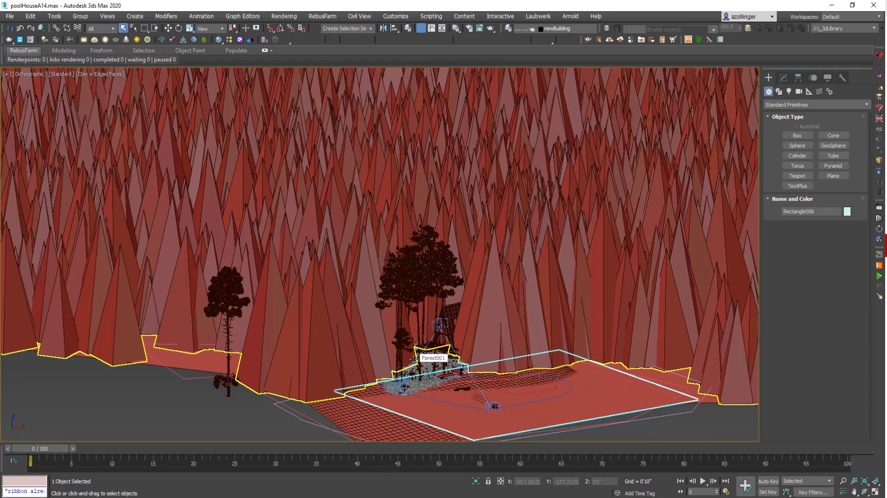
{"action": "scroll", "coordinate": [413, 360], "scroll_direction": "up", "scroll_amount": 2}
{"action": "scroll", "coordinate": [413, 359], "scroll_direction": "up", "scroll_amount": 2}
{"action": "scroll", "coordinate": [415, 358], "scroll_direction": "up", "scroll_amount": 2}
{"action": "scroll", "coordinate": [429, 356], "scroll_direction": "up", "scroll_amount": 2}
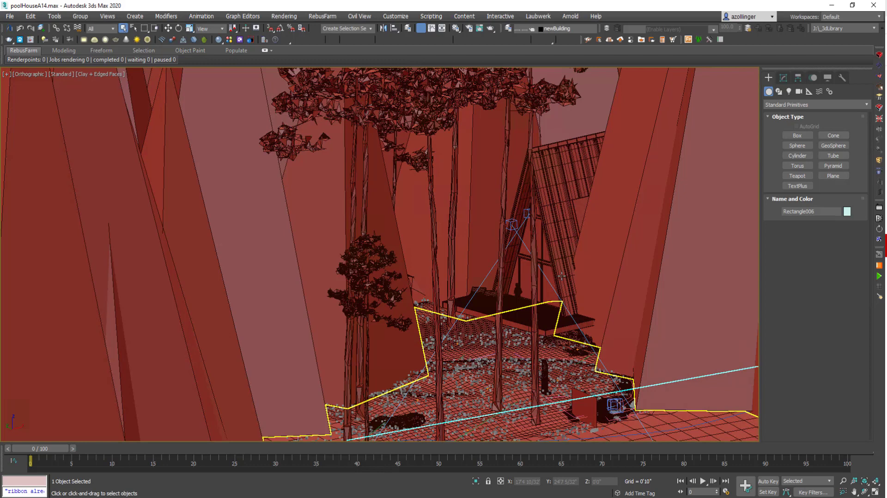
{"action": "left_click", "coordinate": [561, 276]}
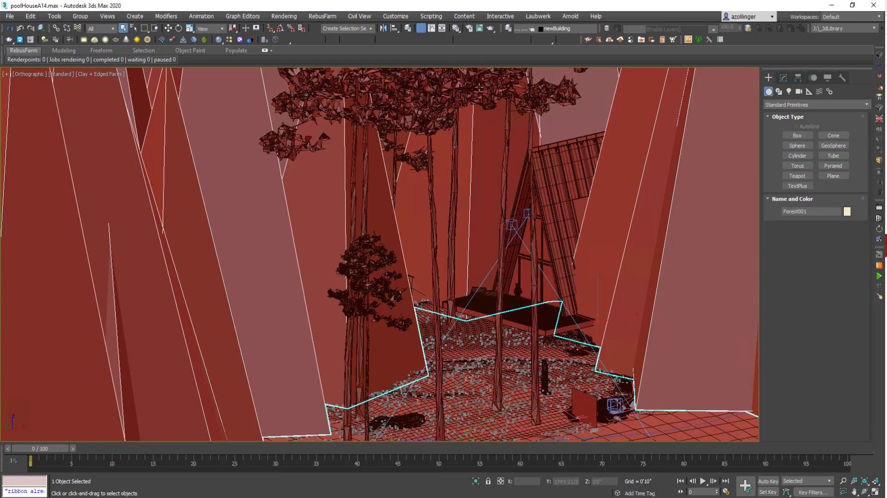
- Turn on the rocks, scatters and 000 site trees layers in the layer manager
{"action": "left_click", "coordinate": [509, 29]}
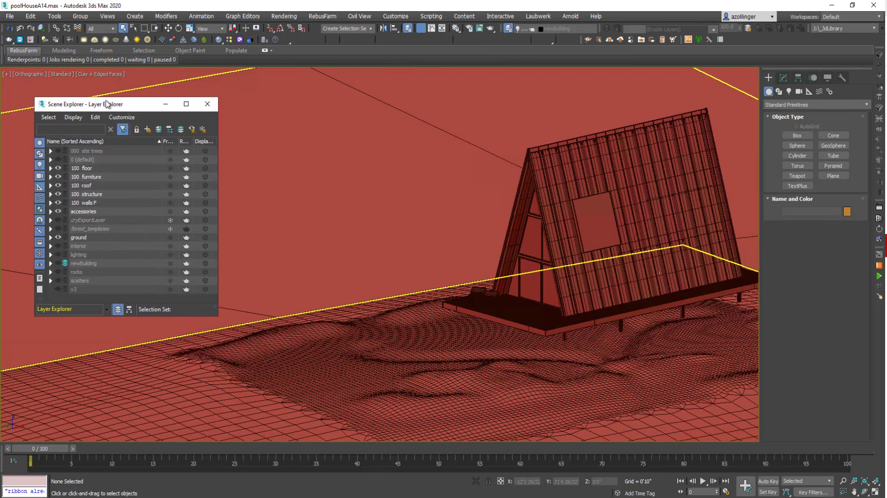
{"action": "left_click_drag", "start_coordinate": [113, 98], "coordinate": [133, 106]}
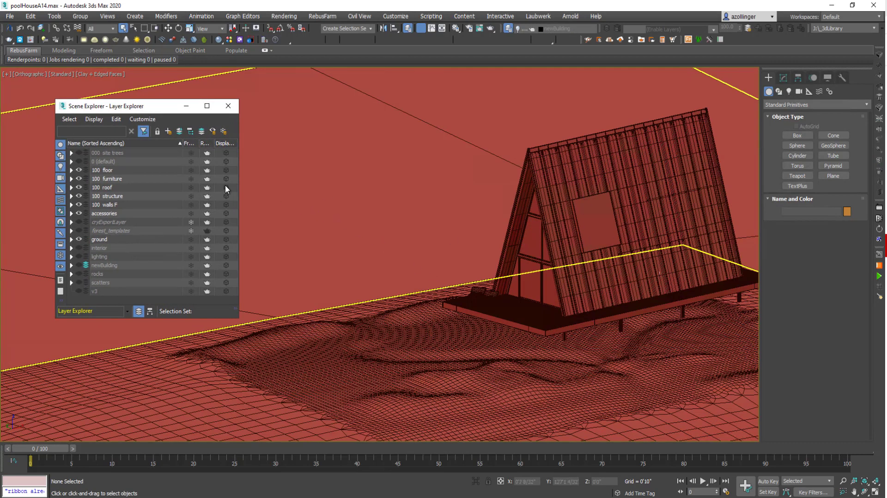
{"action": "left_click", "coordinate": [79, 274]}
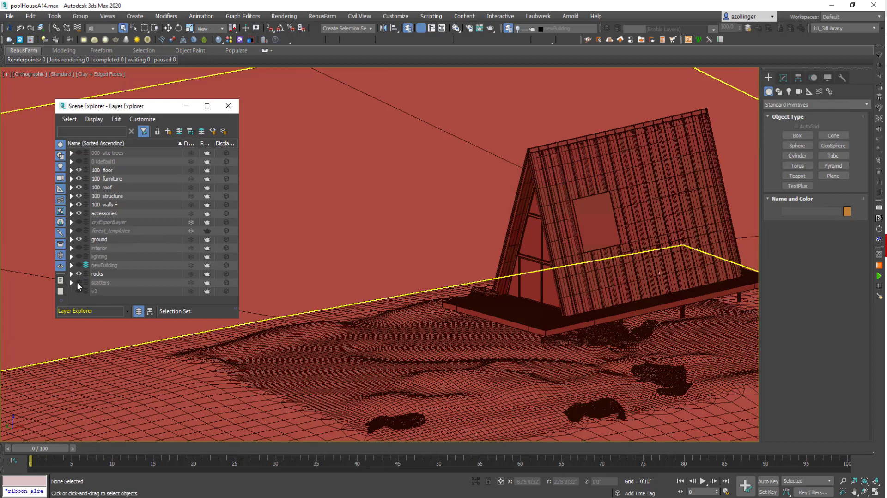
{"action": "left_click", "coordinate": [78, 282]}
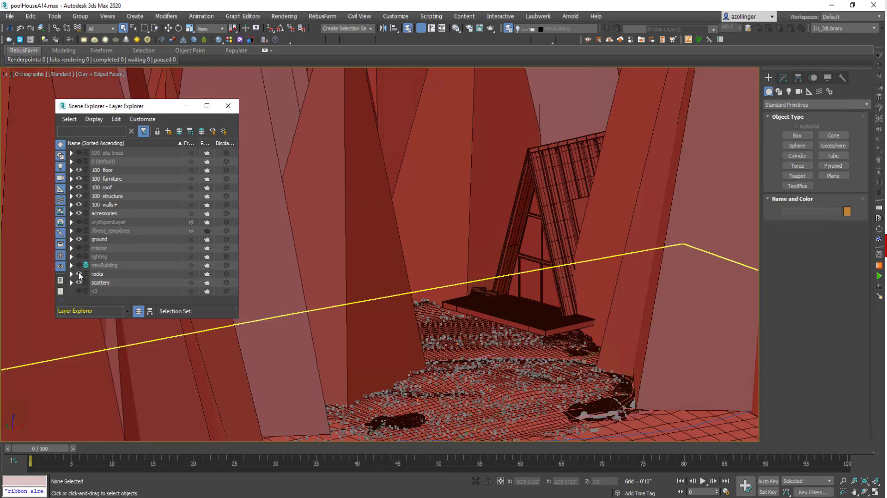
{"action": "left_click", "coordinate": [78, 152]}
- View the scene through VRayCam005 with the safe frame shown
{"action": "middle_click_drag", "start_coordinate": [467, 280], "coordinate": [475, 290], "text": "alt"}
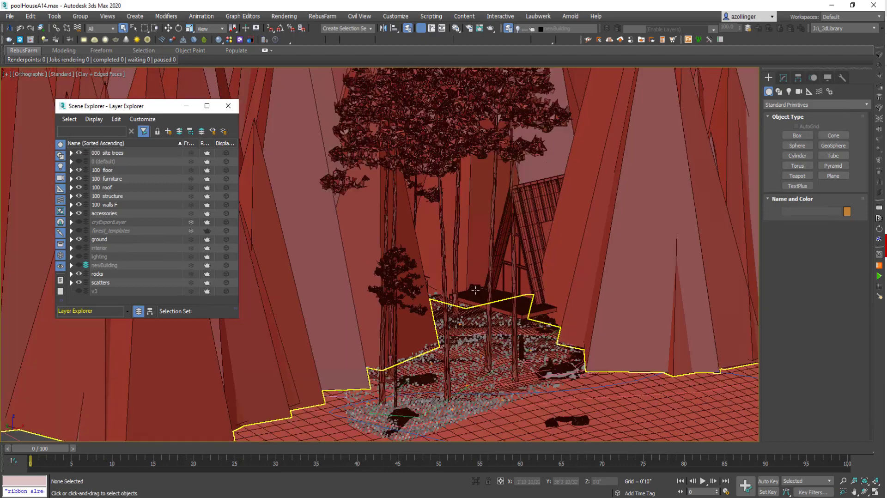
{"action": "scroll", "coordinate": [475, 290], "scroll_direction": "down", "scroll_amount": 5}
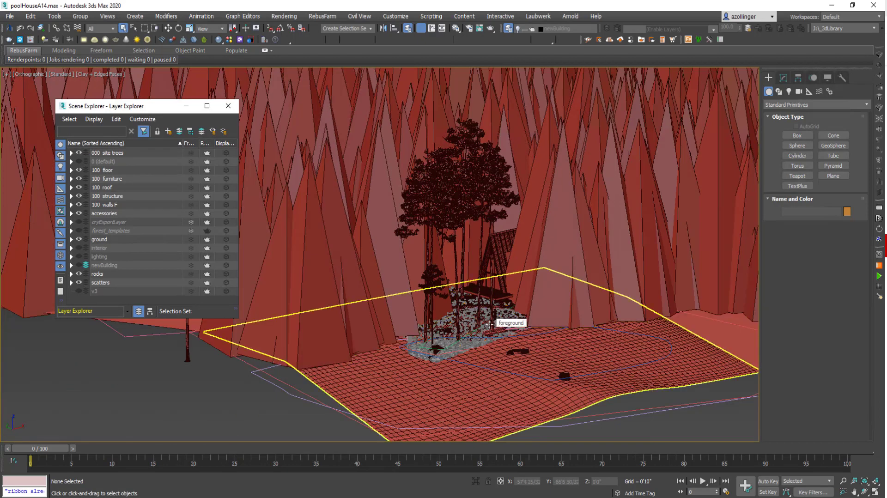
{"action": "key", "text": "c"}
{"action": "left_click", "coordinate": [419, 198]}
{"action": "left_click", "coordinate": [417, 203]}
{"action": "left_click", "coordinate": [447, 326]}
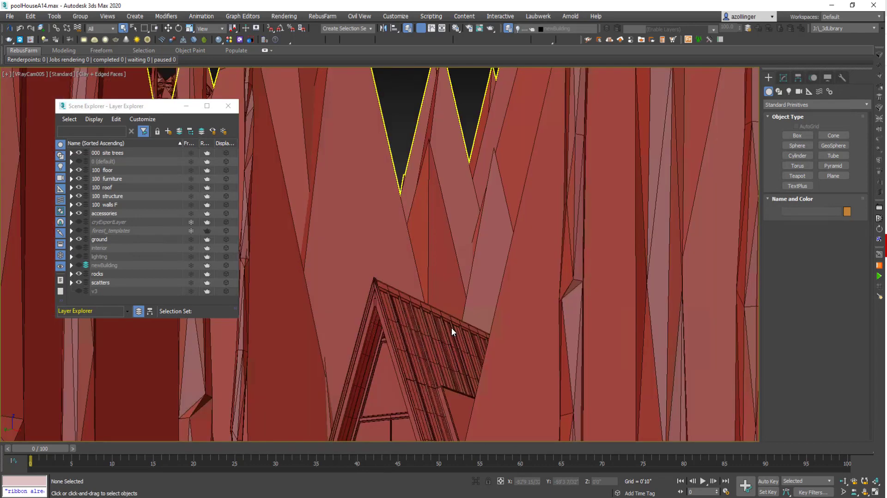
{"action": "key", "text": "shift+f"}
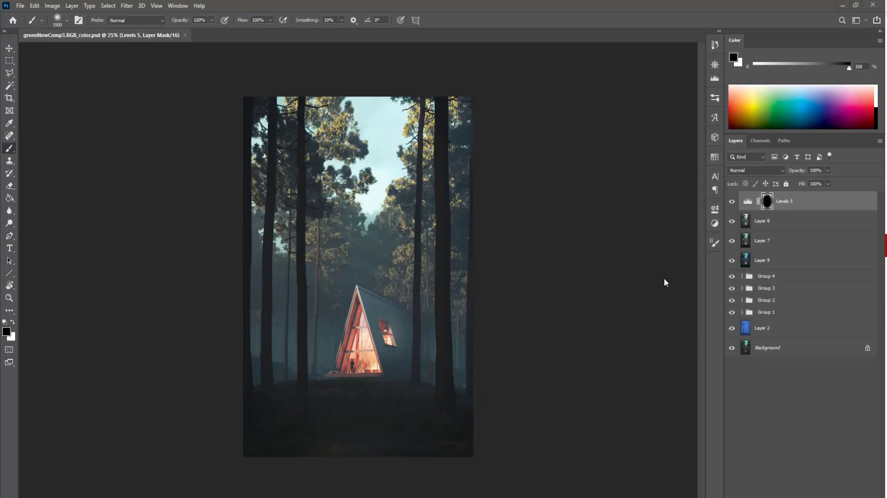
- Toggle Layers 7 and 8 on and off to compare their effect on the grade
{"action": "left_click", "coordinate": [732, 222]}
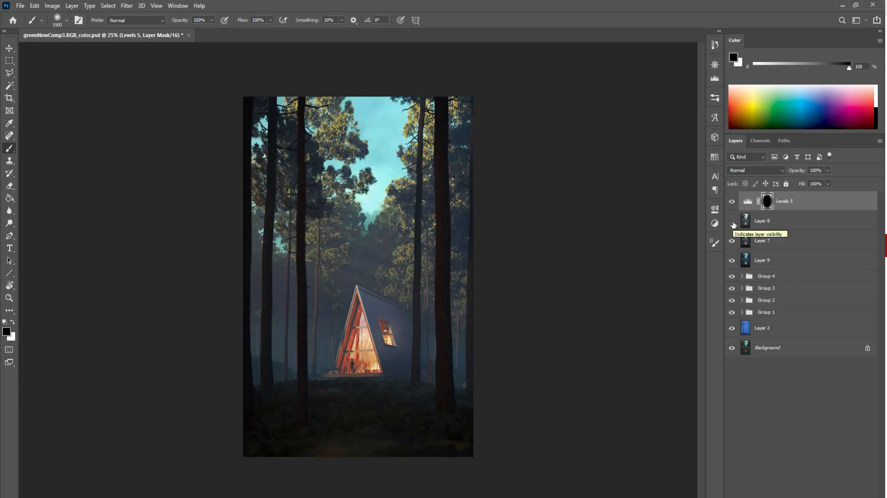
{"action": "left_click", "coordinate": [732, 222]}
{"action": "left_click", "coordinate": [731, 241]}
{"action": "left_click", "coordinate": [732, 222]}
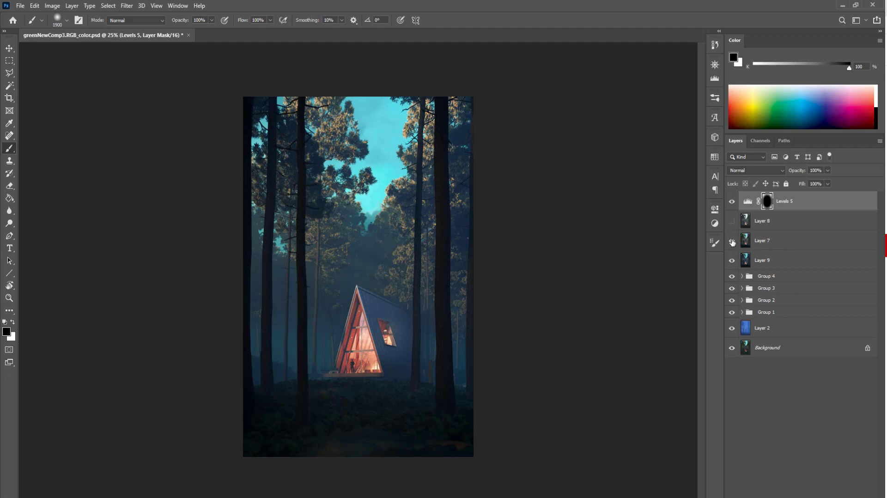
{"action": "left_click", "coordinate": [732, 241]}
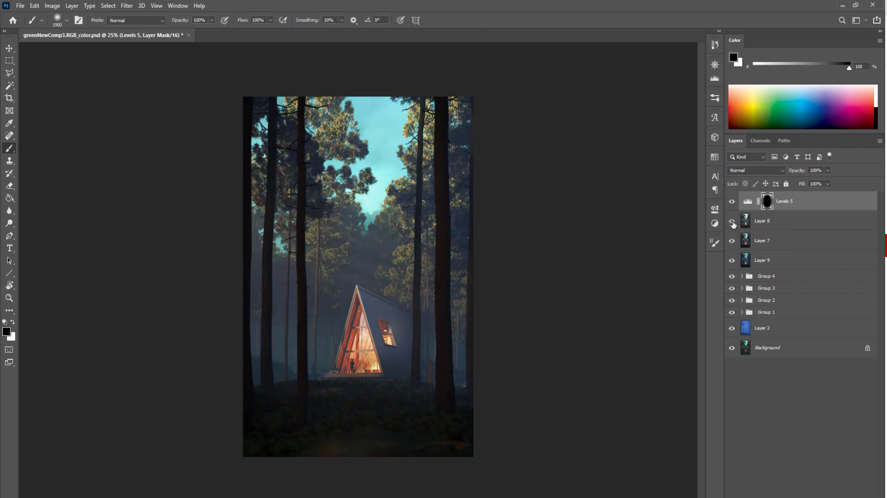
{"action": "left_click", "coordinate": [732, 222]}
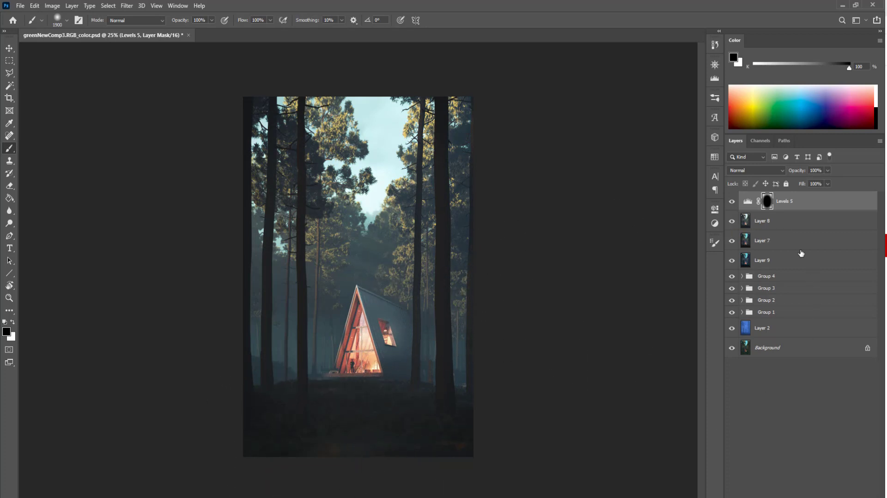
- Compare Layers 7 and 8 again, then hide Layers 7–9, Levels 5 and Groups 2–4
{"action": "left_click", "coordinate": [731, 241]}
{"action": "left_click", "coordinate": [731, 222]}
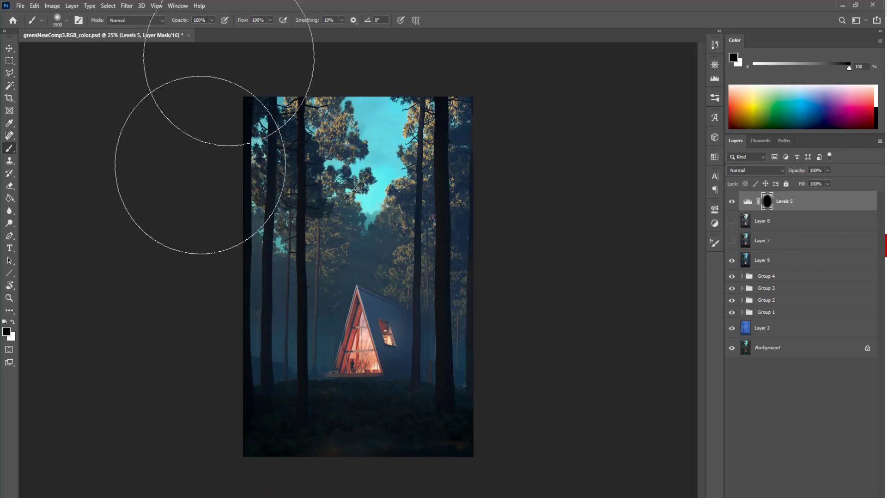
{"action": "left_click", "coordinate": [731, 222]}
{"action": "left_click", "coordinate": [732, 241]}
{"action": "left_click_drag", "start_coordinate": [732, 261], "coordinate": [731, 221]}
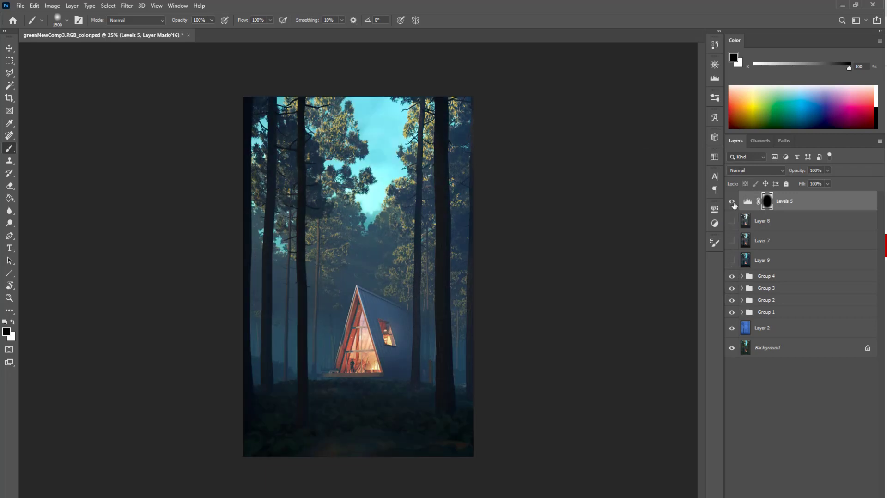
{"action": "left_click_drag", "start_coordinate": [732, 202], "coordinate": [733, 315]}
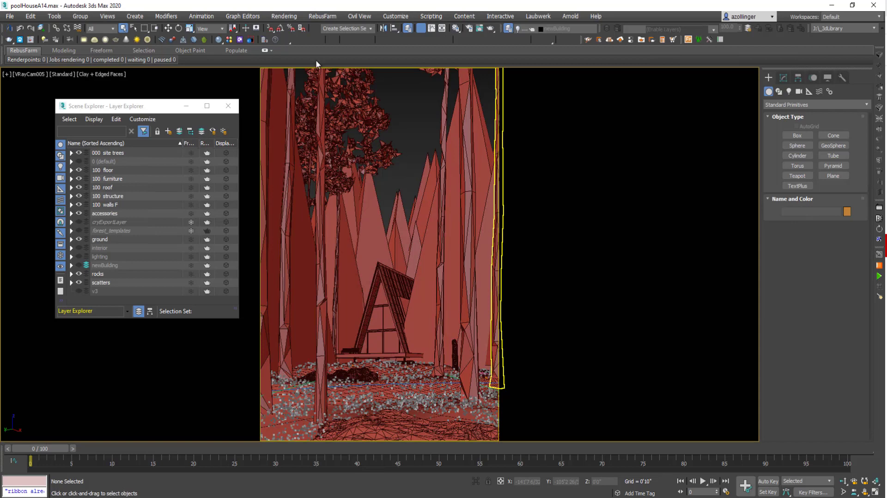
- Open Environment and Effects and select the last VRayEnvironmentFog effect
{"action": "left_click", "coordinate": [276, 17]}
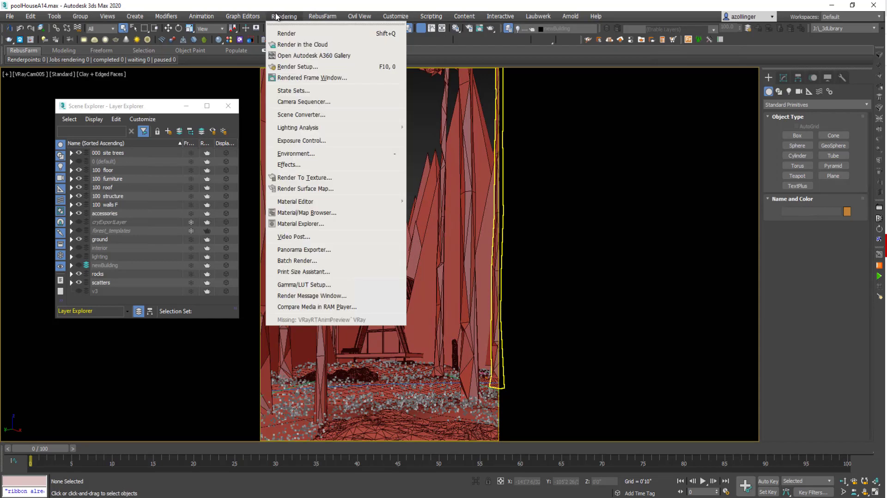
{"action": "left_click", "coordinate": [322, 152]}
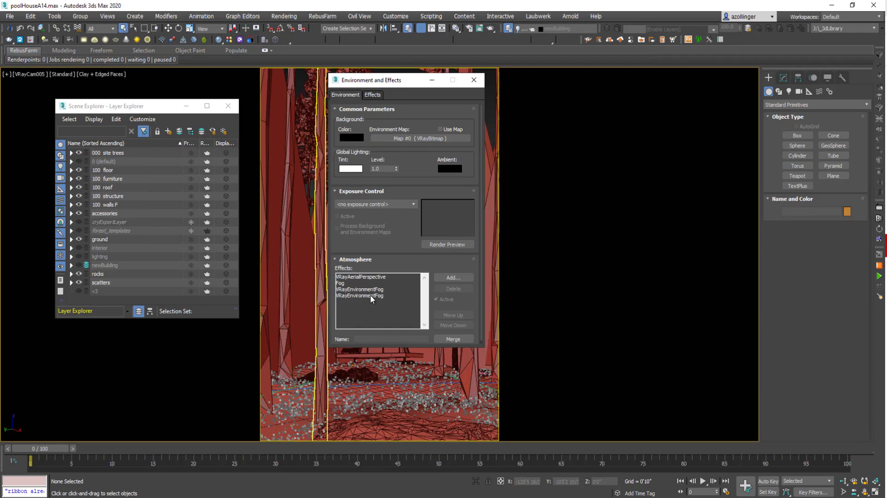
{"action": "left_click", "coordinate": [370, 294]}
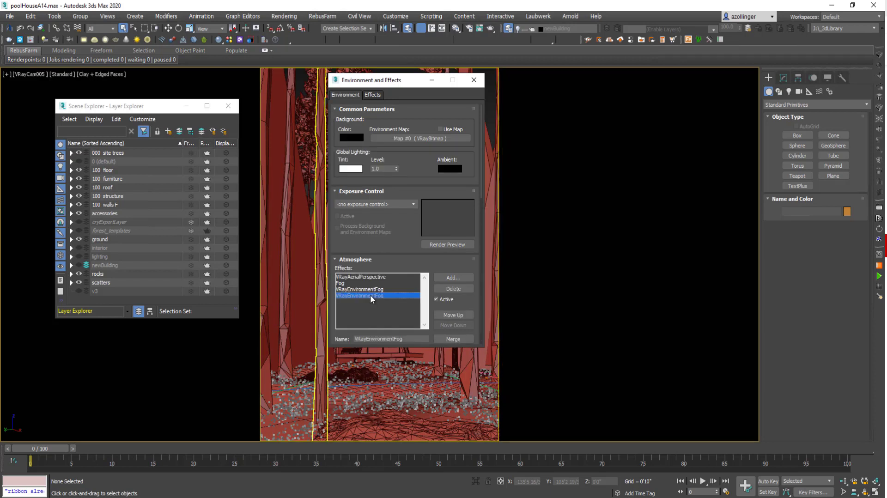
{"action": "mouse_move", "coordinate": [430, 250]}
{"action": "left_mouse_down"}
{"action": "mouse_move", "coordinate": [406, 75]}
{"action": "mouse_move", "coordinate": [409, 89]}
{"action": "left_mouse_up"}
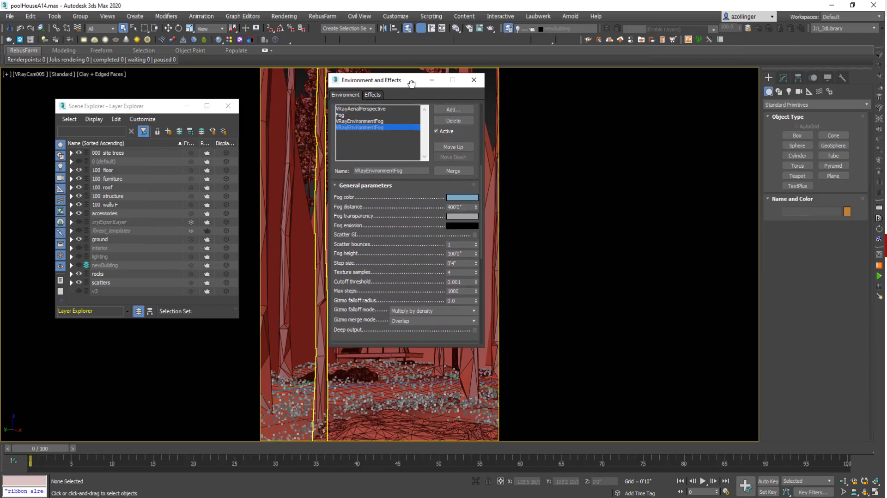
- Check the fog's Fog distance (400 ft) and Fog height (100 ft) values
{"action": "left_click_drag", "start_coordinate": [409, 89], "coordinate": [409, 61]}
{"action": "left_click_drag", "start_coordinate": [425, 423], "coordinate": [425, 432]}
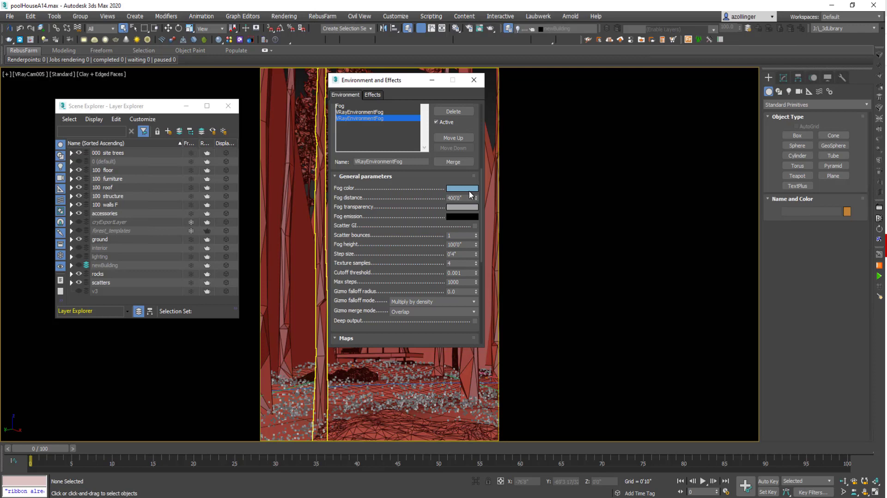
{"action": "left_click_drag", "start_coordinate": [462, 198], "coordinate": [433, 196]}
{"action": "left_click", "coordinate": [457, 244]}
{"action": "left_click", "coordinate": [446, 197]}
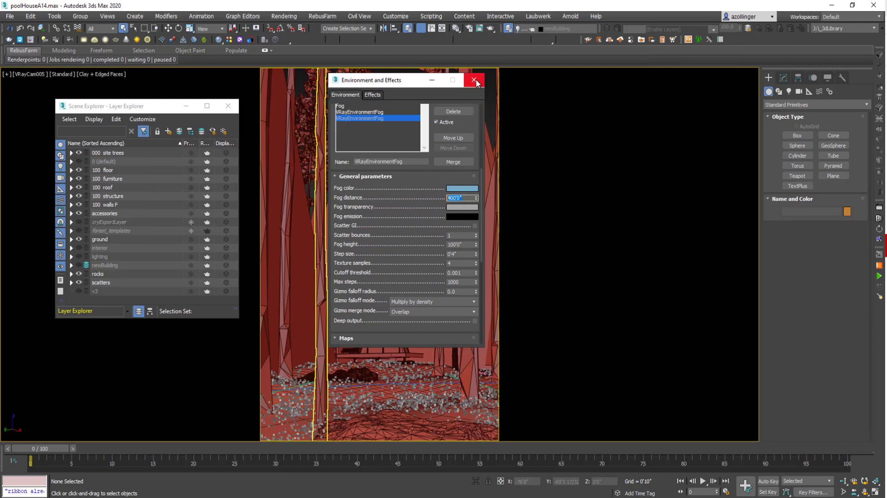
- Close the fog settings and preview Layer 2 at Normal blending, 100% opacity
{"action": "left_click", "coordinate": [475, 80]}
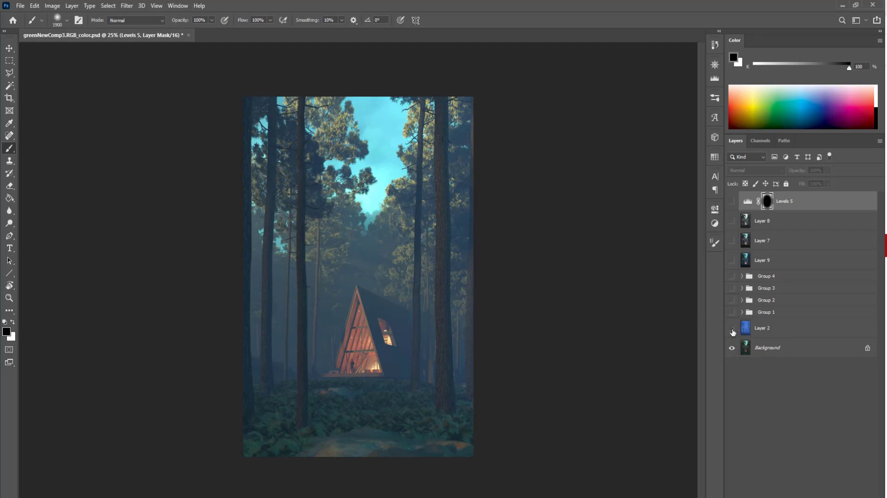
{"action": "left_click", "coordinate": [731, 329]}
{"action": "left_click", "coordinate": [731, 329]}
{"action": "left_click", "coordinate": [745, 328]}
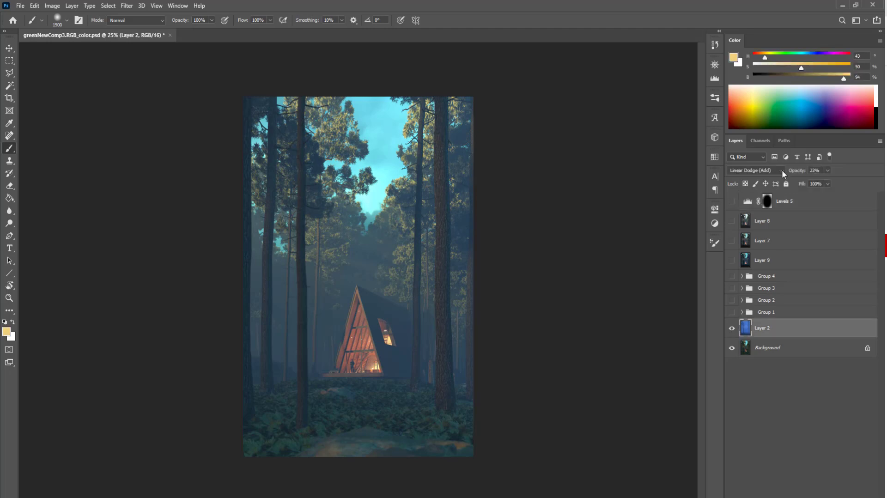
{"action": "left_click", "coordinate": [783, 170]}
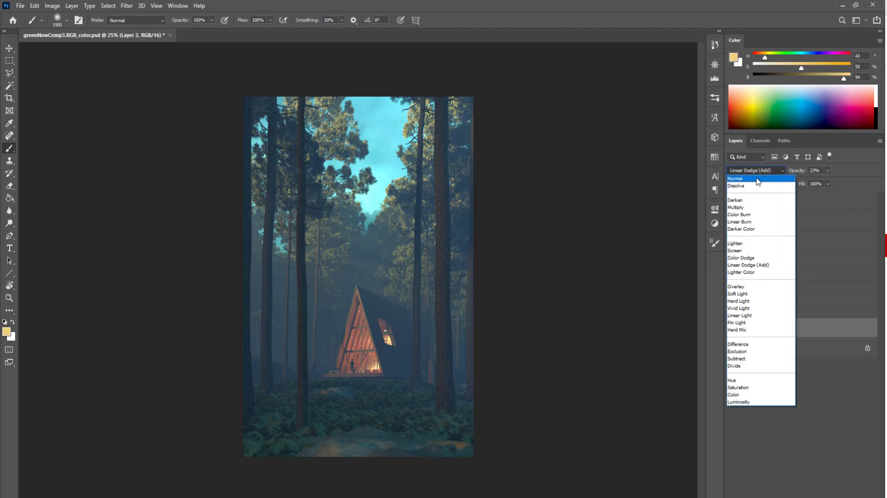
{"action": "left_click", "coordinate": [739, 199]}
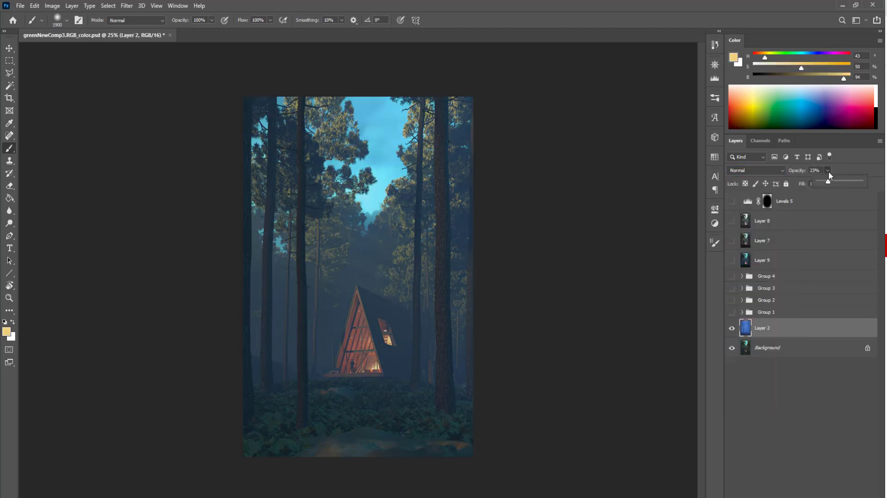
{"action": "left_click_drag", "start_coordinate": [829, 181], "coordinate": [861, 182]}
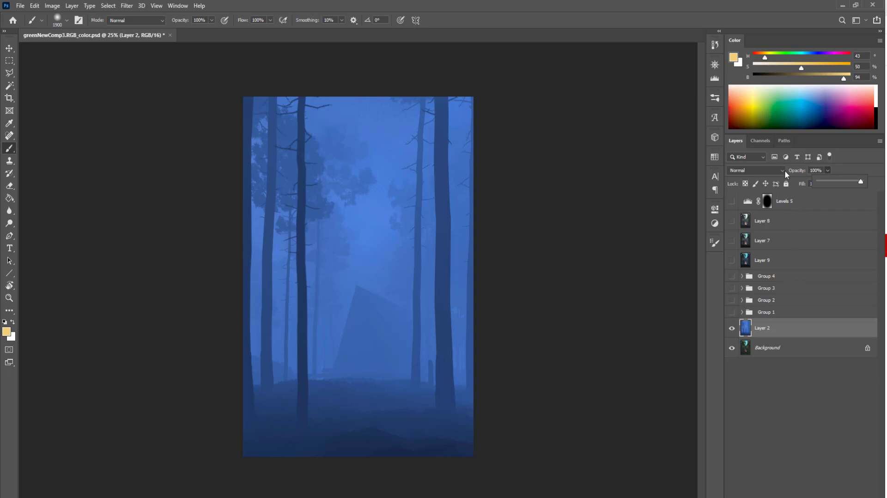
- Set Layer 2 back to Linear Dodge (Add) at 23% opacity
{"action": "left_click", "coordinate": [783, 170]}
{"action": "left_click", "coordinate": [748, 264]}
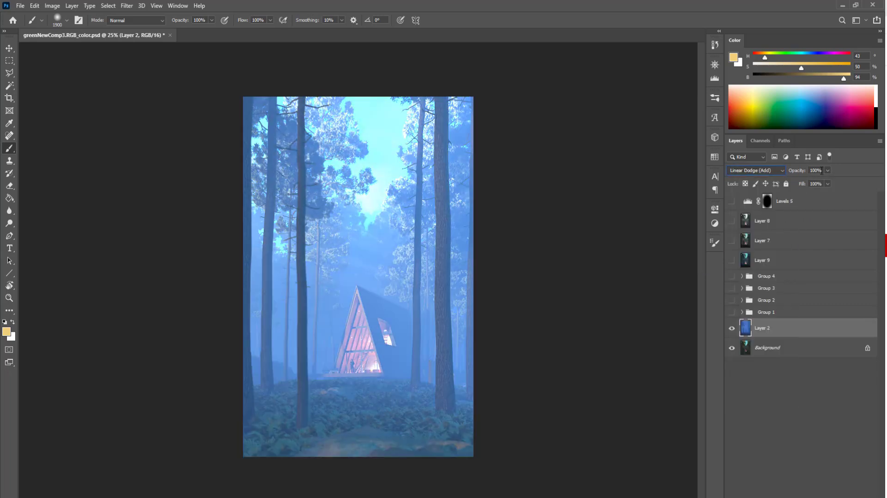
{"action": "type", "text": "23"}
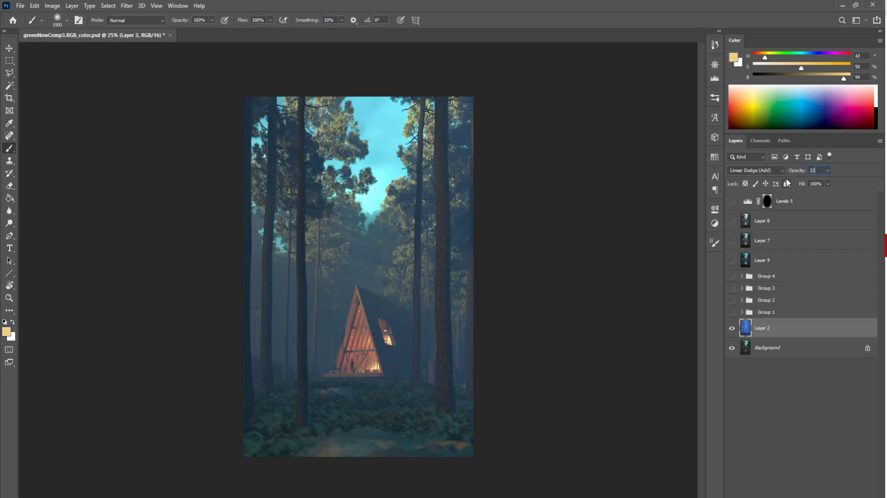
{"action": "key", "text": "Return"}
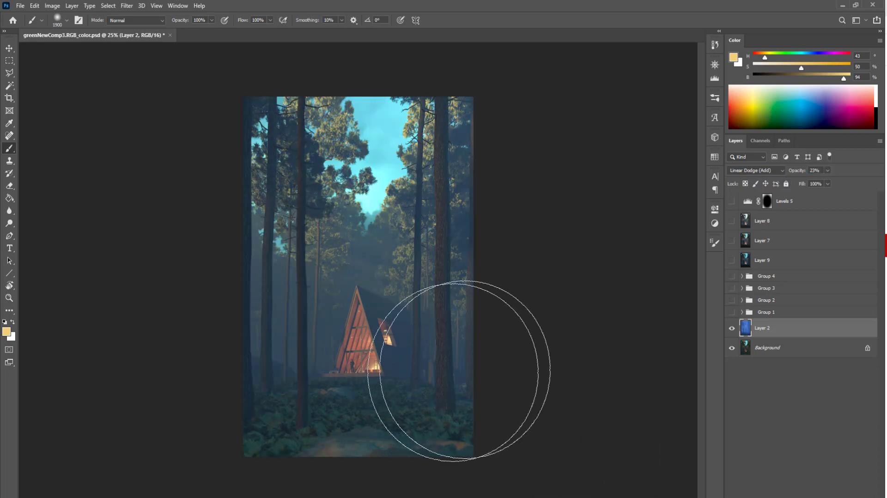
- Toggle the blue haze on and off to compare, zooming on the treetops and cabin
{"action": "left_click", "coordinate": [733, 330]}
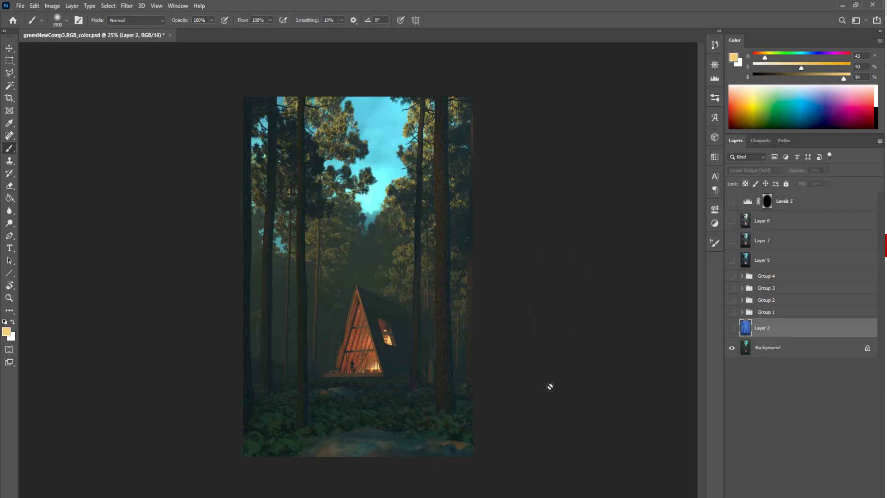
{"action": "left_click", "coordinate": [732, 330]}
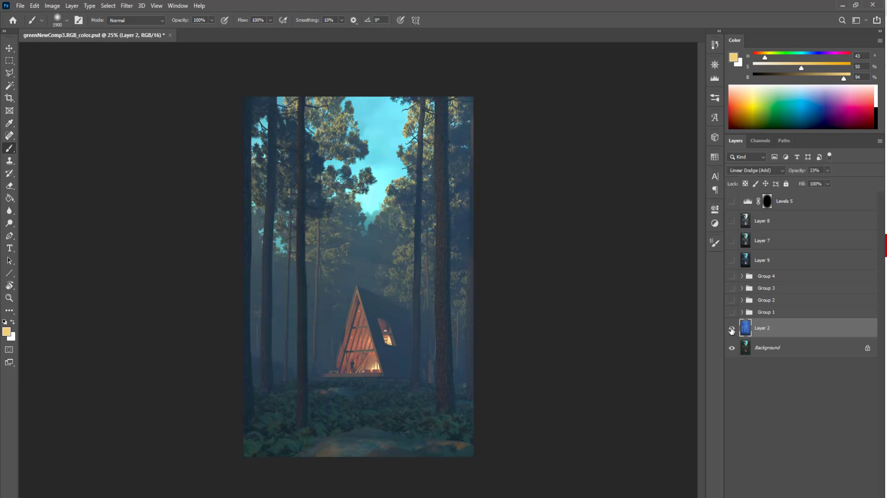
{"action": "left_click", "coordinate": [732, 330]}
{"action": "left_click", "coordinate": [732, 330]}
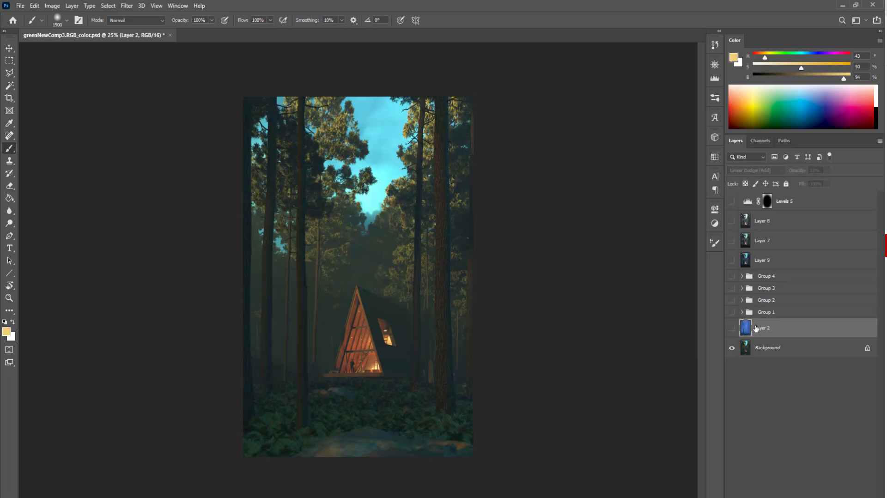
{"action": "left_click", "coordinate": [732, 330]}
{"action": "left_click_drag", "start_coordinate": [342, 248], "coordinate": [382, 279], "text": "ctrl"}
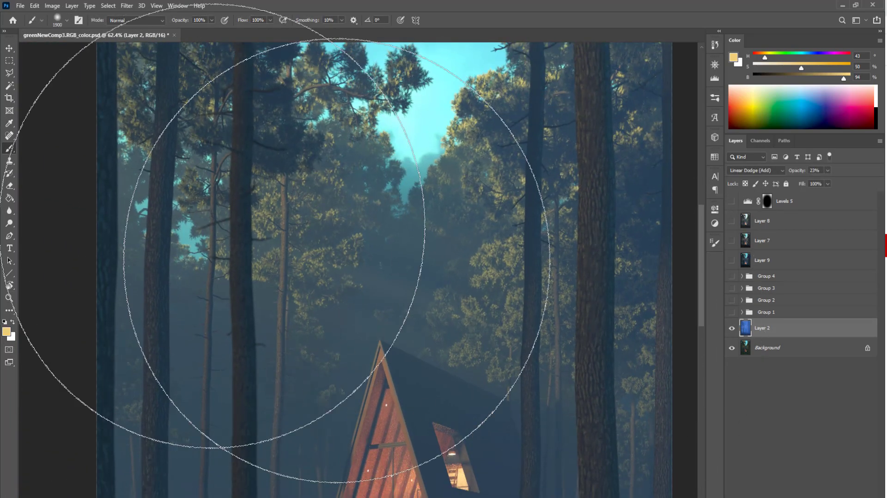
{"action": "left_click_drag", "start_coordinate": [439, 296], "coordinate": [393, 306], "text": "ctrl"}
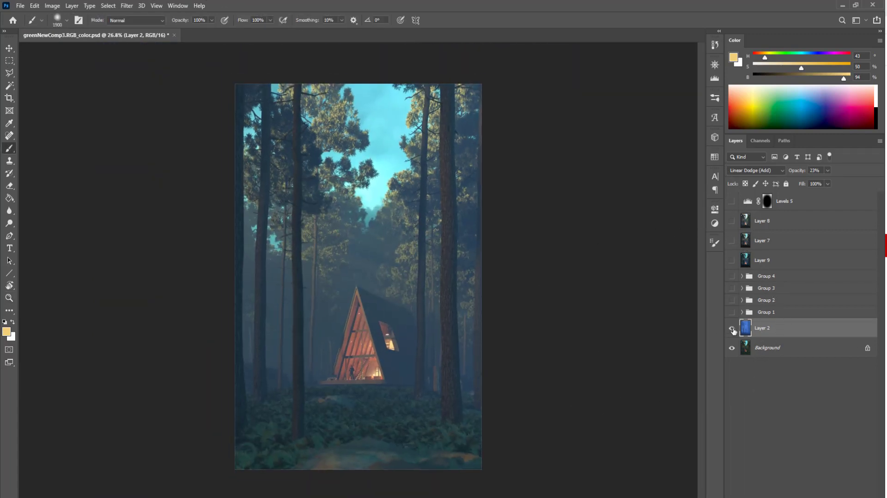
{"action": "left_click", "coordinate": [731, 312]}
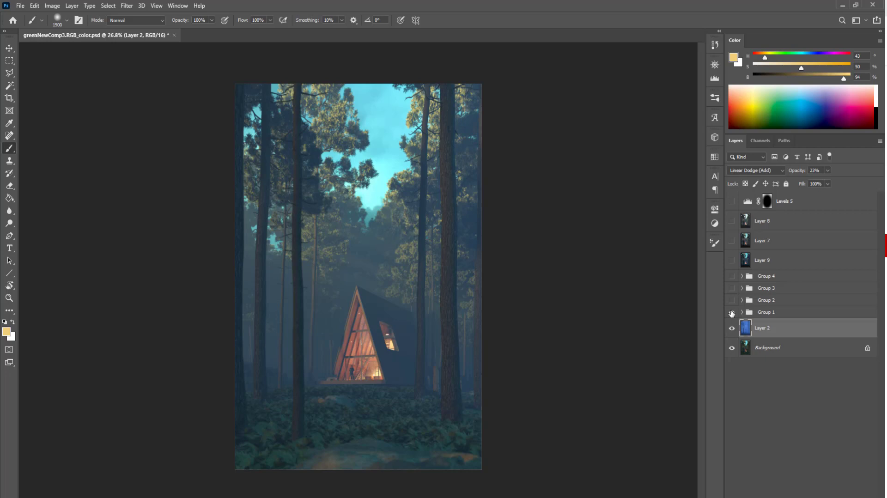
{"action": "left_click", "coordinate": [731, 313]}
{"action": "left_click", "coordinate": [731, 312]}
{"action": "left_click", "coordinate": [742, 312]}
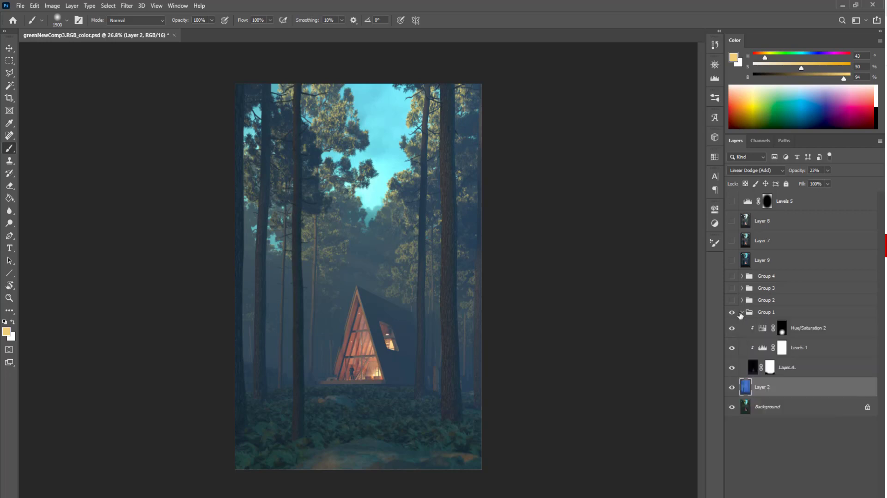
{"action": "left_click", "coordinate": [753, 370]}
{"action": "left_click", "coordinate": [731, 368], "text": "alt"}
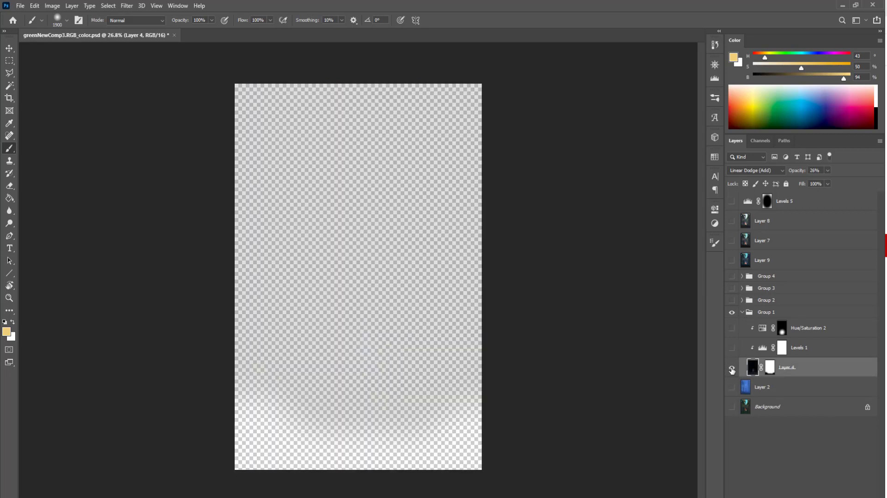
{"action": "left_click", "coordinate": [827, 170]}
{"action": "left_click_drag", "start_coordinate": [829, 181], "coordinate": [873, 184]}
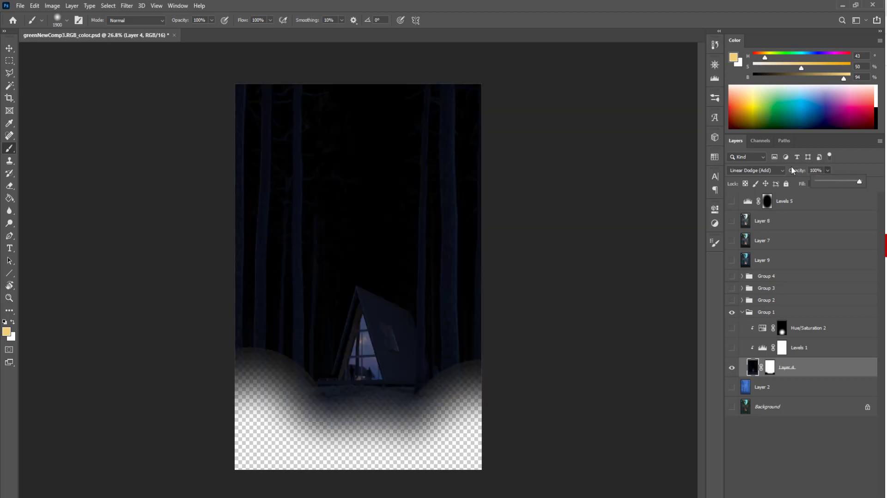
{"action": "left_click", "coordinate": [780, 170]}
{"action": "left_click", "coordinate": [742, 178]}
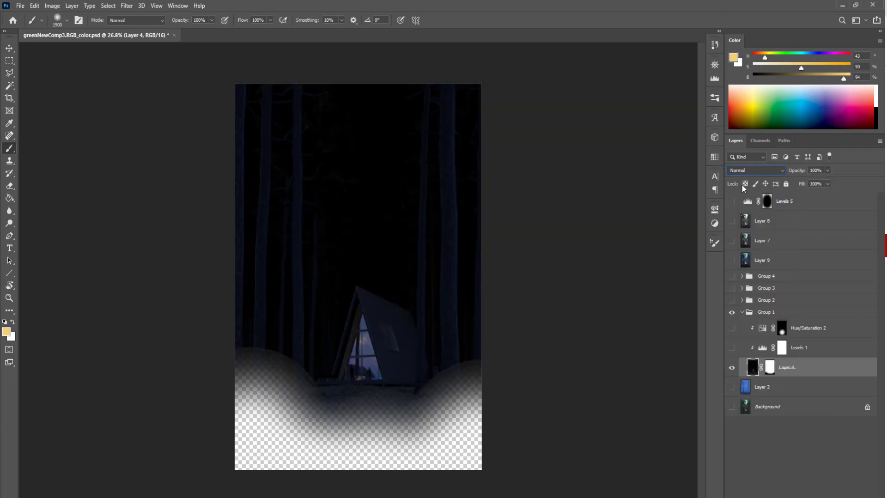
{"action": "left_click", "coordinate": [769, 370], "text": "shift"}
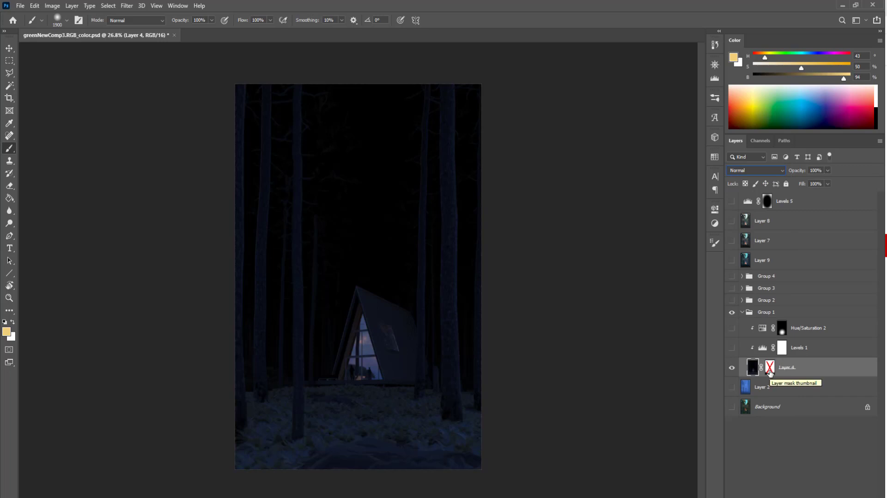
{"action": "left_click", "coordinate": [768, 369], "text": "shift"}
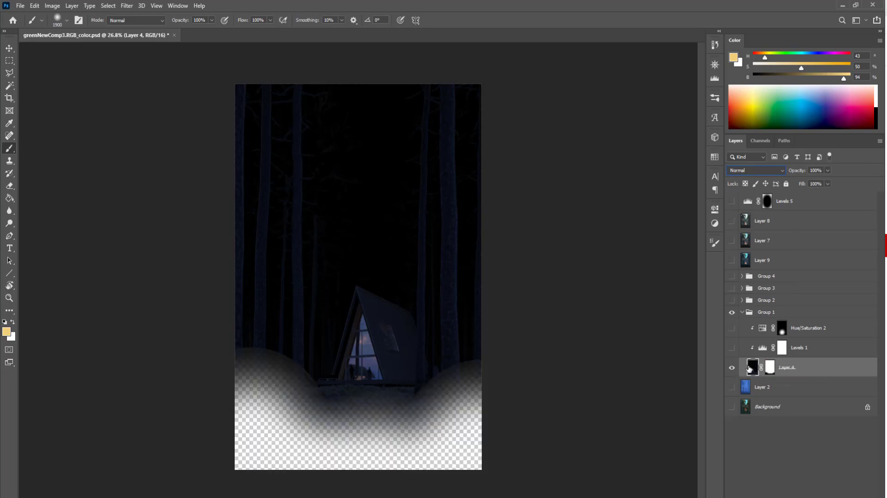
{"action": "left_click", "coordinate": [782, 170]}
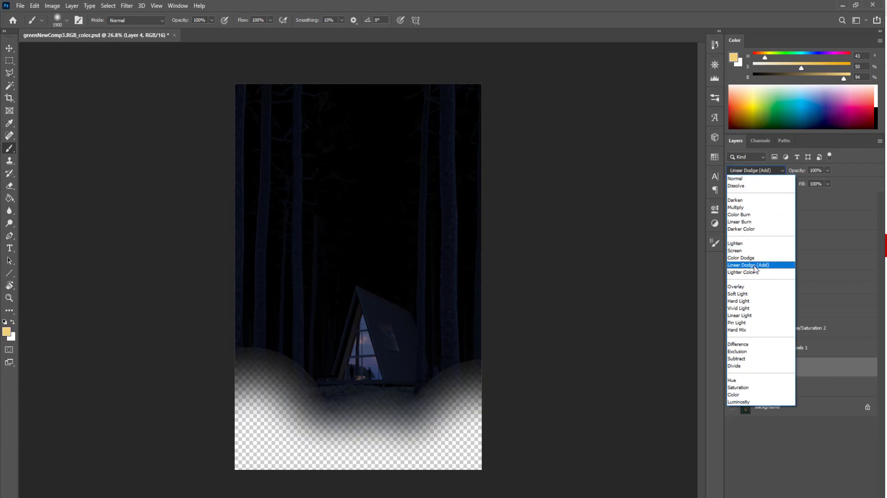
{"action": "left_click", "coordinate": [754, 269]}
{"action": "left_click_drag", "start_coordinate": [825, 170], "coordinate": [796, 184]}
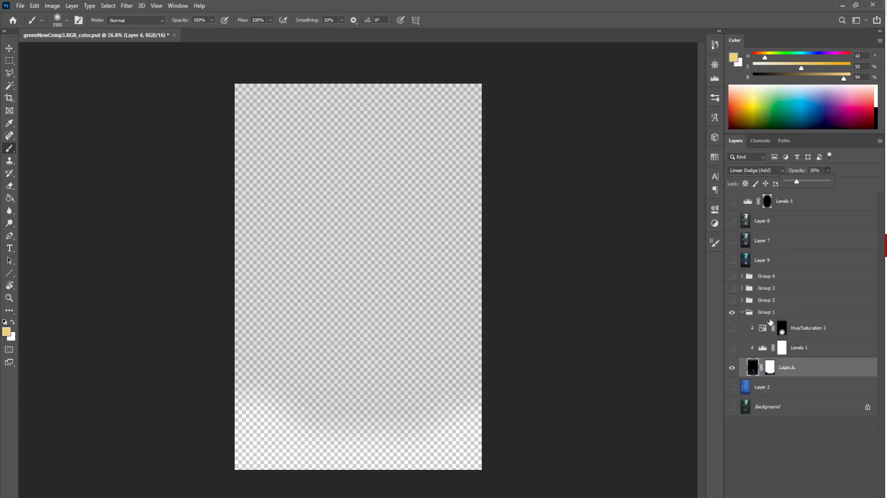
{"action": "left_click", "coordinate": [732, 368], "text": "alt"}
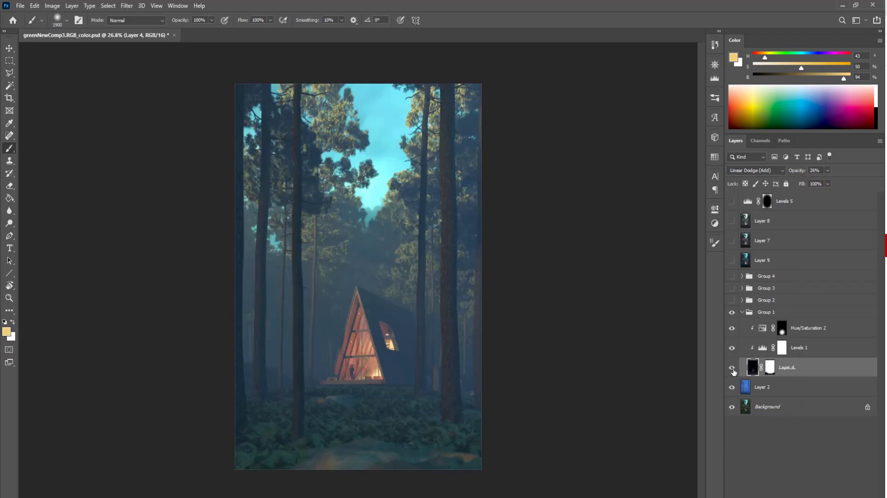
{"action": "left_click", "coordinate": [732, 367]}
{"action": "left_click", "coordinate": [741, 312]}
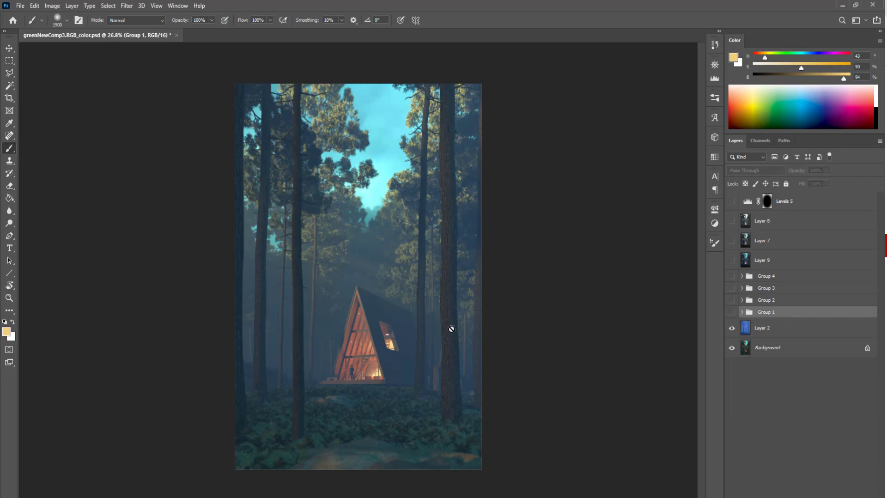
- Turn Group 1 back on, compare Group 2's roof lighting, and expand Group 2
{"action": "key", "text": "z"}
{"action": "scroll", "coordinate": [388, 355], "scroll_direction": "up", "scroll_amount": 3, "text": "alt"}
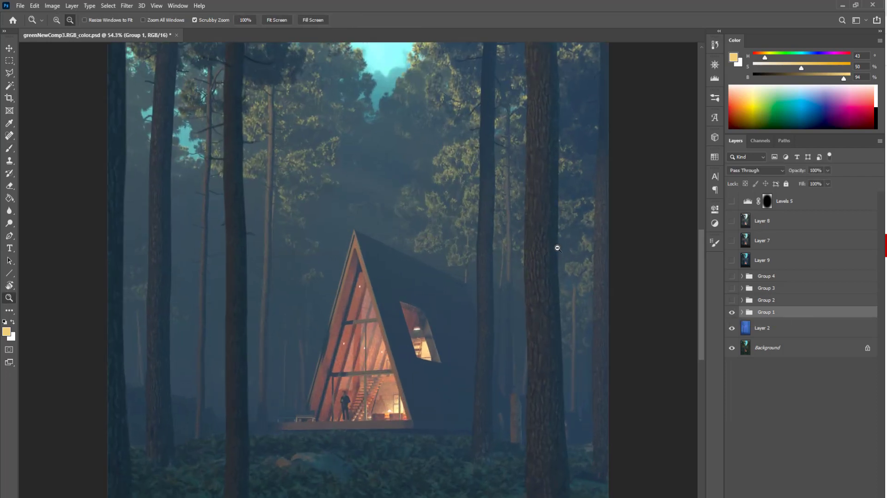
{"action": "left_click", "coordinate": [732, 302]}
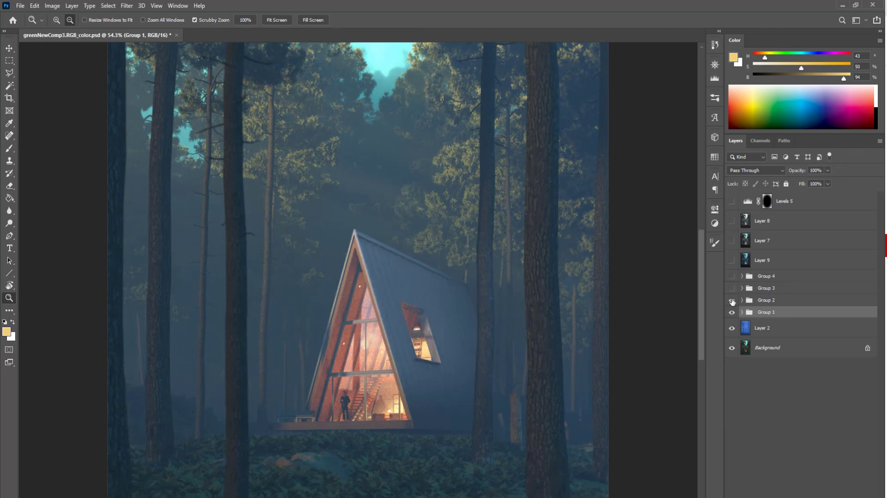
{"action": "left_click", "coordinate": [732, 300]}
{"action": "scroll", "coordinate": [452, 301], "scroll_direction": "down", "scroll_amount": 2, "text": "alt"}
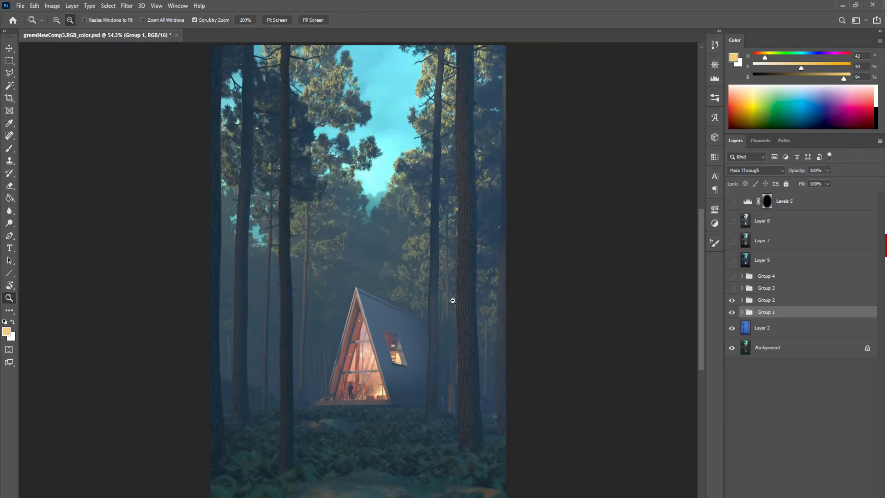
{"action": "scroll", "coordinate": [452, 300], "scroll_direction": "down", "scroll_amount": 1, "text": "alt"}
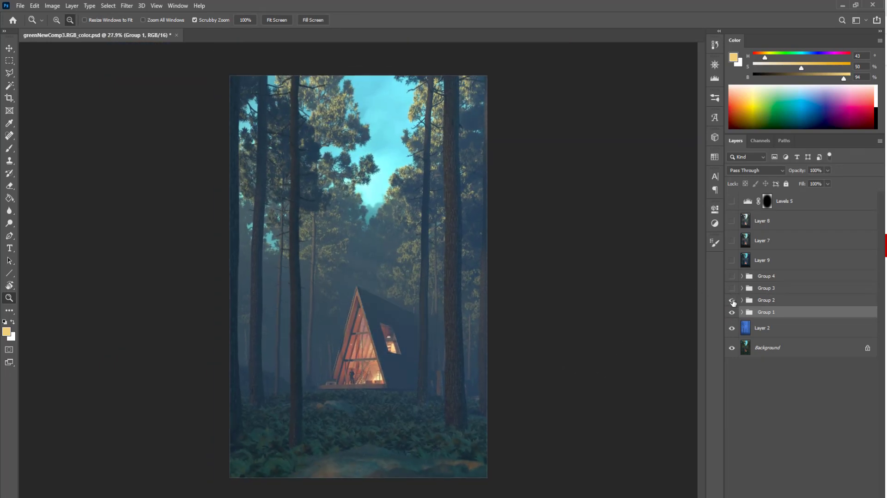
{"action": "left_click", "coordinate": [732, 301]}
{"action": "left_click", "coordinate": [741, 300]}
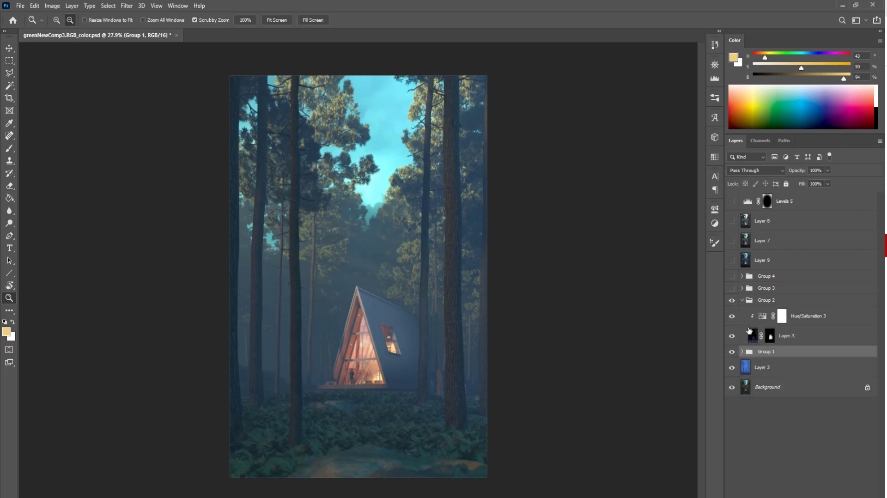
- Show unmasked Layer 3 as Linear Dodge (Add) at about 67%, then show collapsed Group 2
{"action": "left_click", "coordinate": [732, 336]}
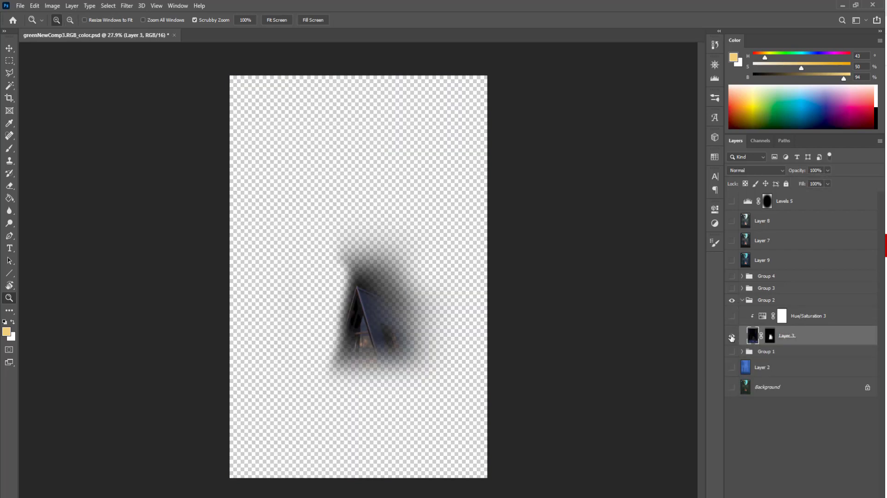
{"action": "left_click", "coordinate": [769, 338], "text": "shift"}
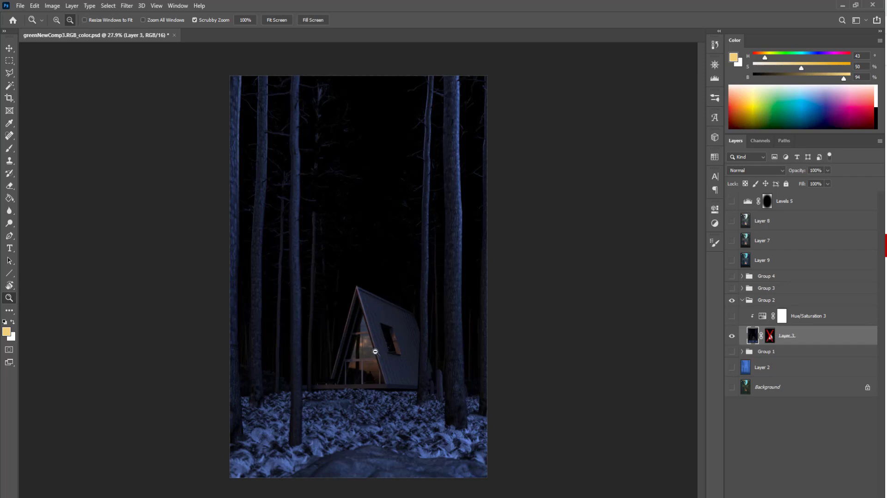
{"action": "left_click", "coordinate": [755, 170]}
{"action": "left_click", "coordinate": [752, 265]}
{"action": "left_click", "coordinate": [827, 171]}
{"action": "left_click_drag", "start_coordinate": [815, 184], "coordinate": [815, 185]}
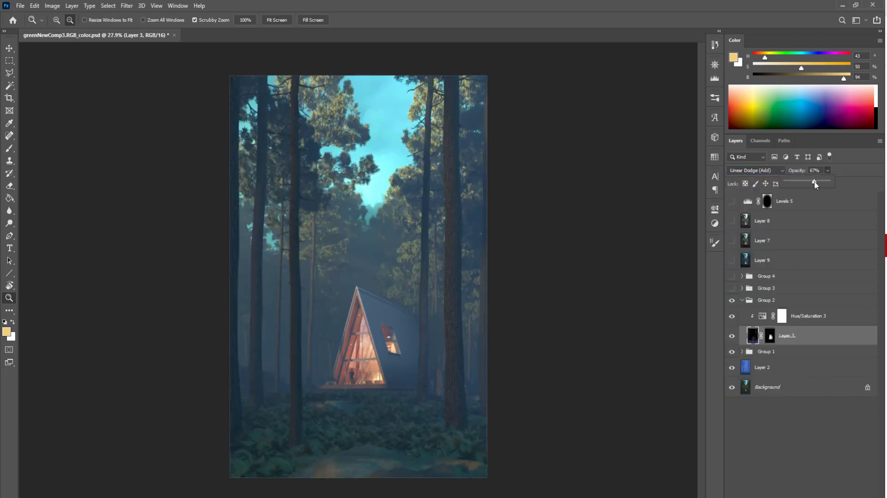
{"action": "left_click", "coordinate": [742, 300]}
{"action": "left_click", "coordinate": [731, 303]}
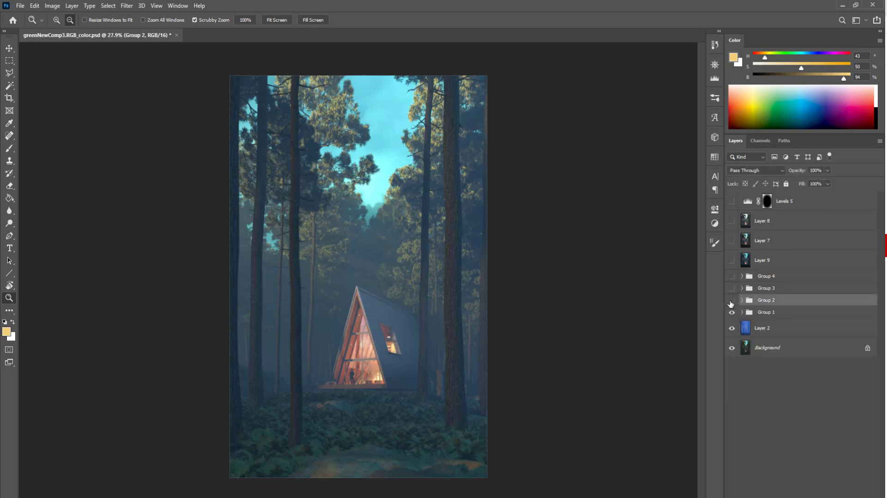
- Expand Group 3 and hide Layer 1 copy and copy 2, keeping only Layer 1 shown
{"action": "left_click", "coordinate": [732, 300]}
{"action": "left_click", "coordinate": [731, 300]}
{"action": "left_click", "coordinate": [732, 288]}
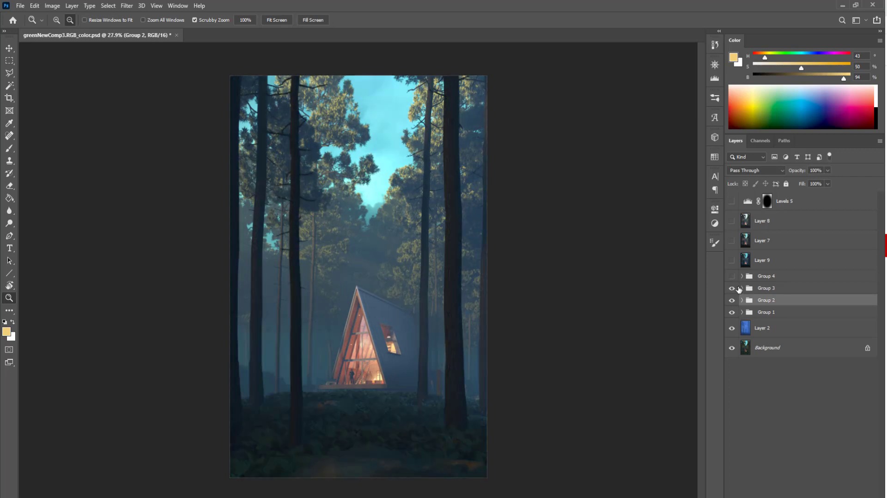
{"action": "left_click", "coordinate": [742, 288]}
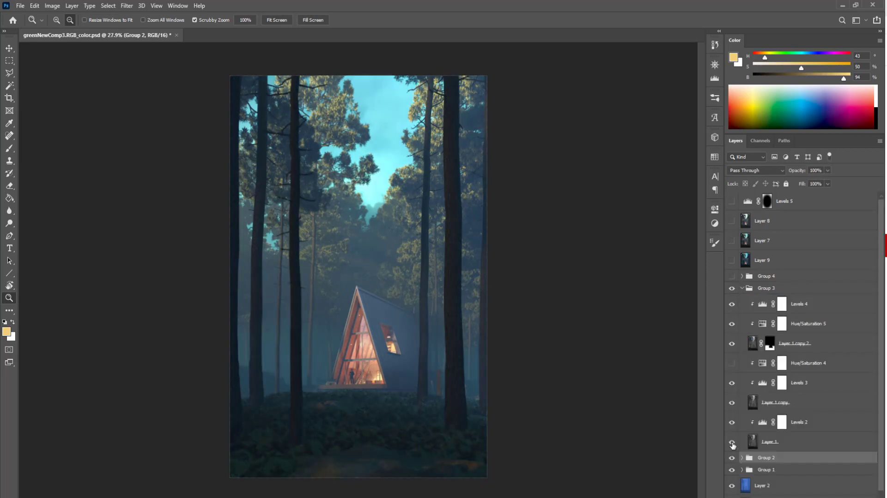
{"action": "left_click", "coordinate": [732, 344]}
{"action": "left_click", "coordinate": [732, 403]}
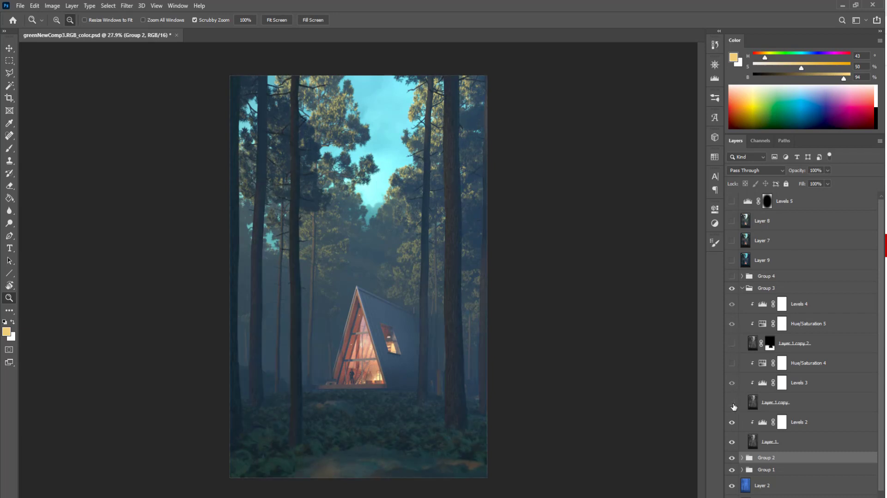
{"action": "left_click", "coordinate": [732, 443]}
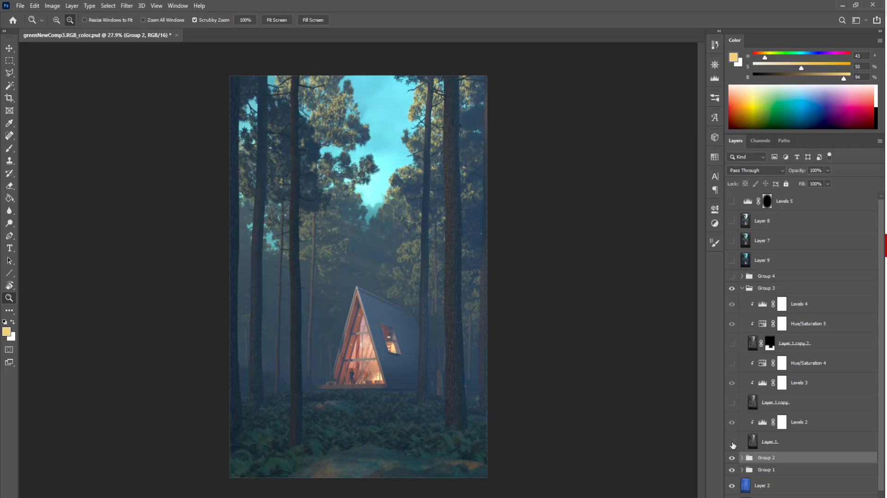
{"action": "left_click", "coordinate": [756, 444]}
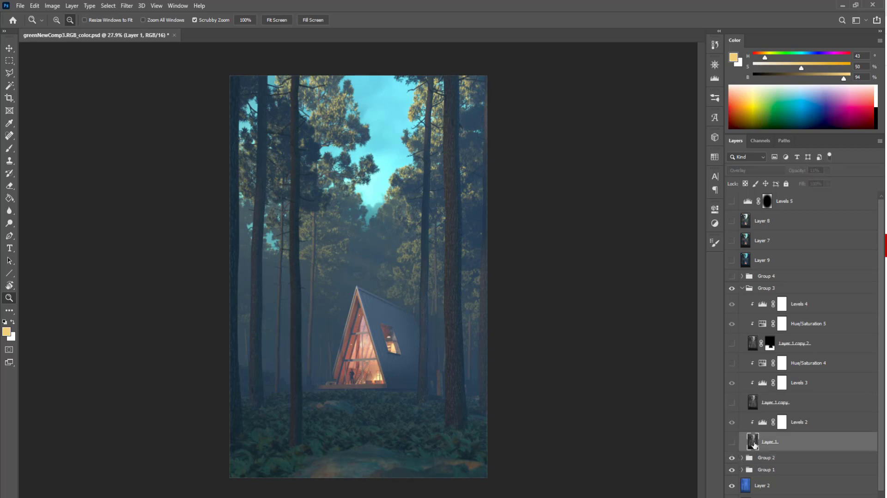
{"action": "left_click", "coordinate": [732, 443]}
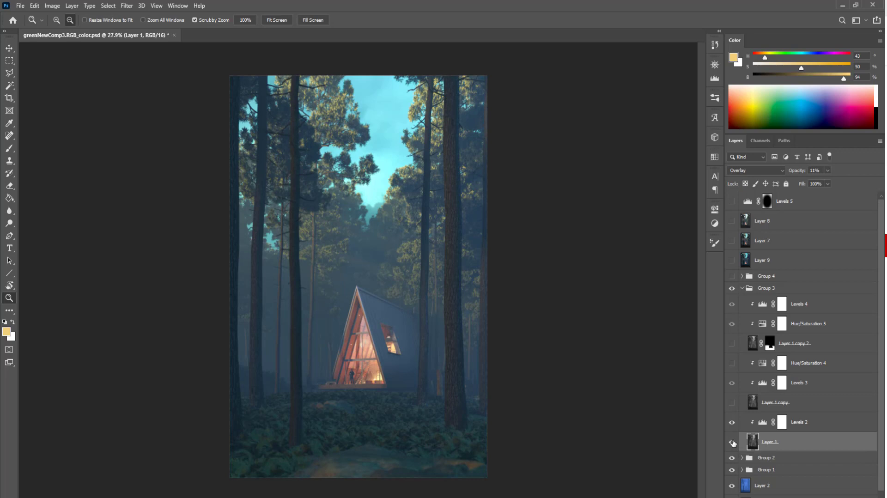
- Preview Layer 1 at Normal 100%, then set it to Overlay at 11% opacity
{"action": "left_click", "coordinate": [780, 170]}
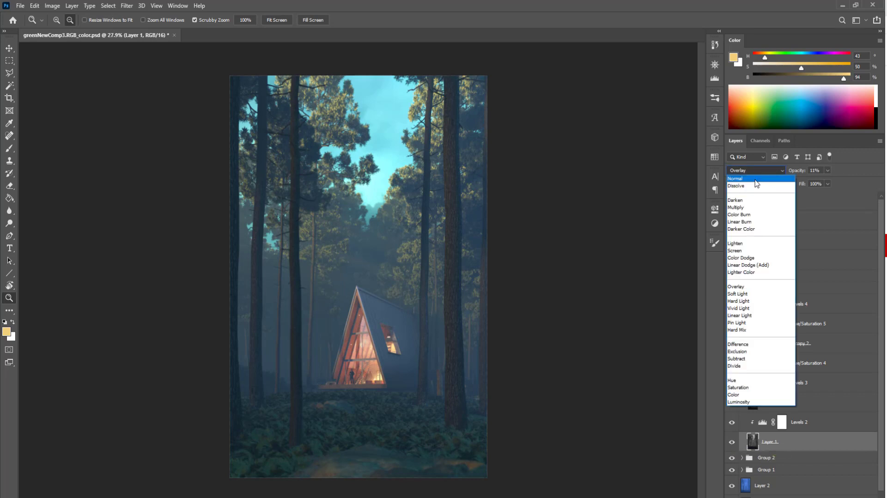
{"action": "left_click", "coordinate": [755, 179]}
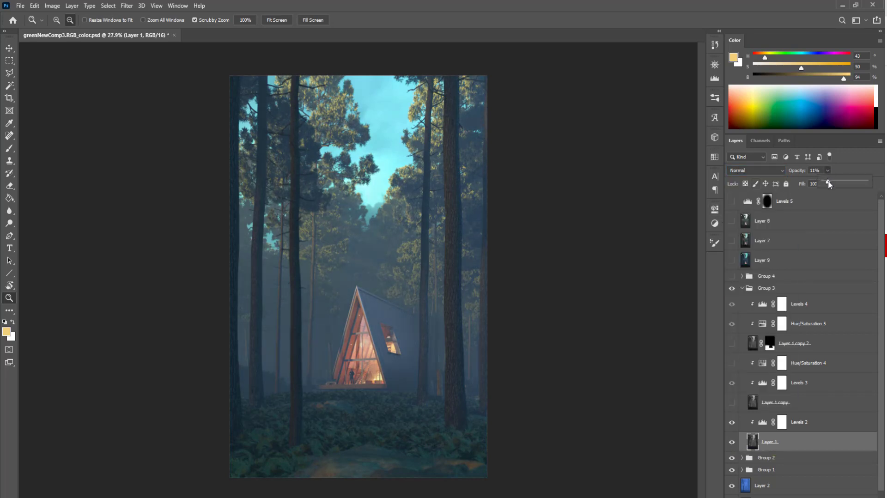
{"action": "left_click_drag", "start_coordinate": [827, 171], "coordinate": [877, 184]}
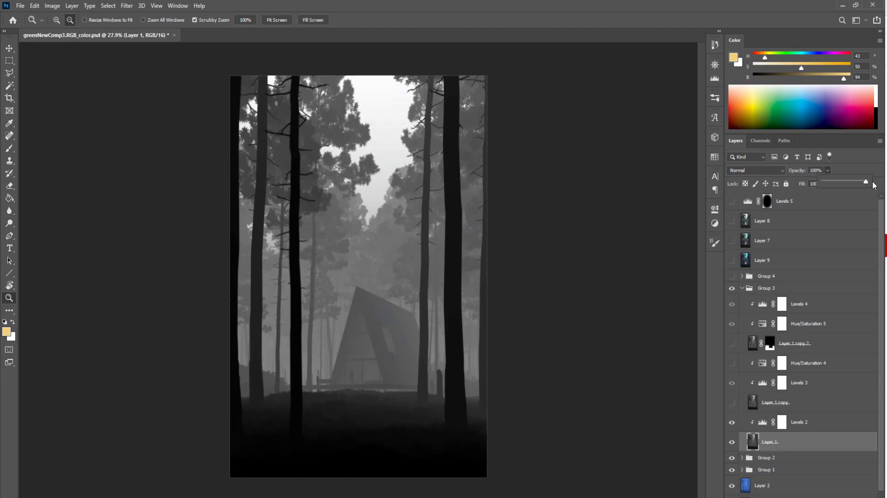
{"action": "left_click", "coordinate": [785, 170]}
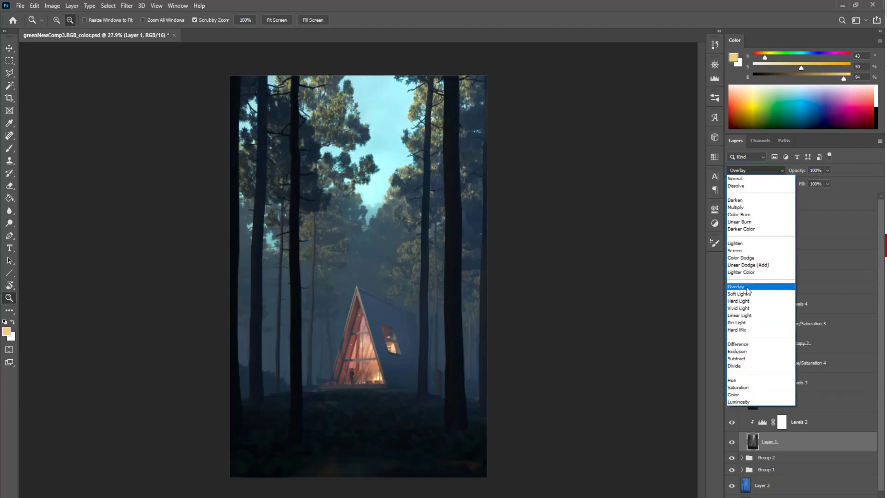
{"action": "left_click", "coordinate": [757, 286]}
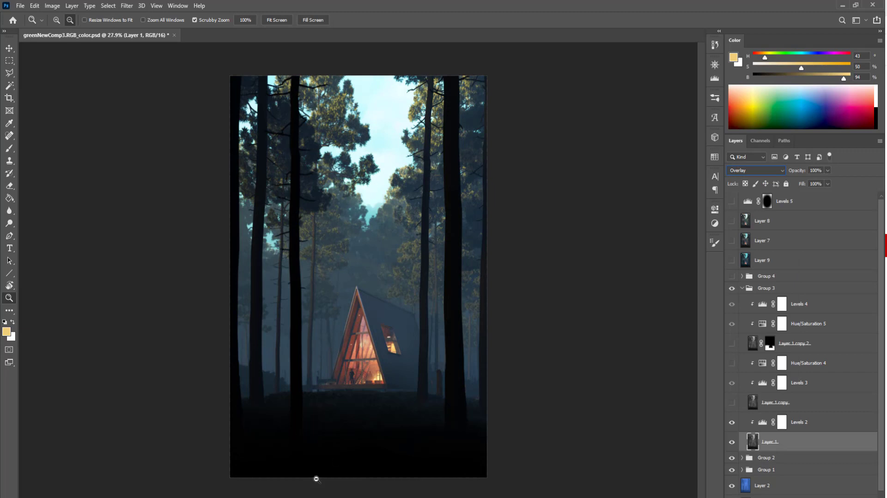
{"action": "left_click", "coordinate": [820, 171]}
{"action": "type", "text": "11"}
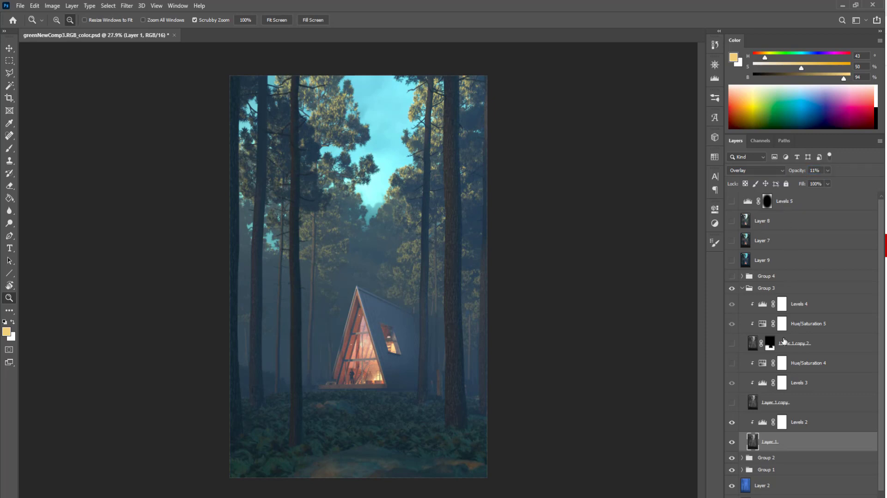
- Compare Layer 1 on and off, then drag the Levels 2 white point left
{"action": "left_click", "coordinate": [731, 443]}
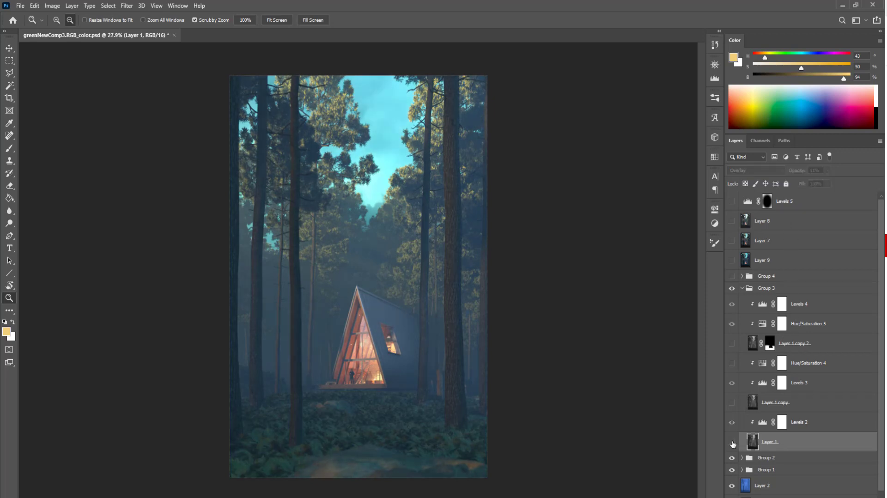
{"action": "left_click", "coordinate": [732, 443]}
{"action": "left_click", "coordinate": [731, 442]}
{"action": "double_click", "coordinate": [761, 421]}
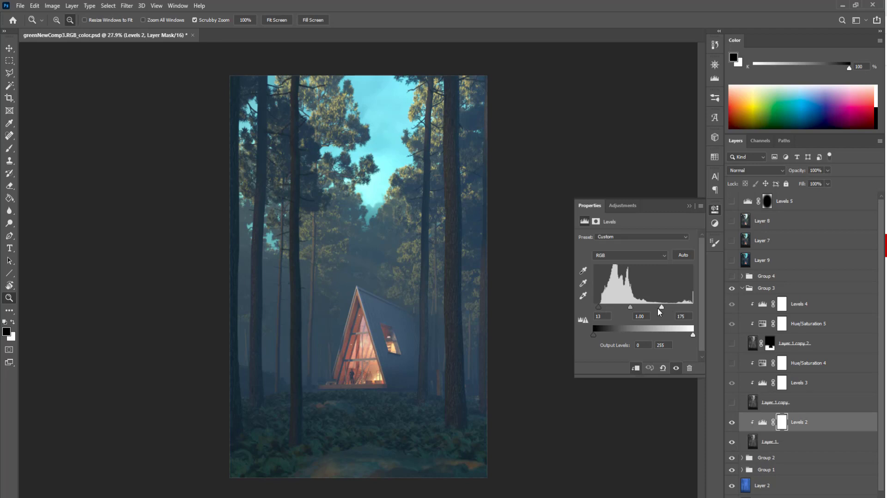
{"action": "mouse_move", "coordinate": [663, 310]}
{"action": "left_mouse_down"}
{"action": "mouse_move", "coordinate": [594, 308]}
{"action": "mouse_move", "coordinate": [669, 312]}
{"action": "mouse_move", "coordinate": [597, 313]}
{"action": "mouse_move", "coordinate": [649, 315]}
{"action": "left_mouse_up"}
- Close Levels 2, show and select the Multiply Layer 1 copy, and compare Levels 3
{"action": "left_click", "coordinate": [714, 209]}
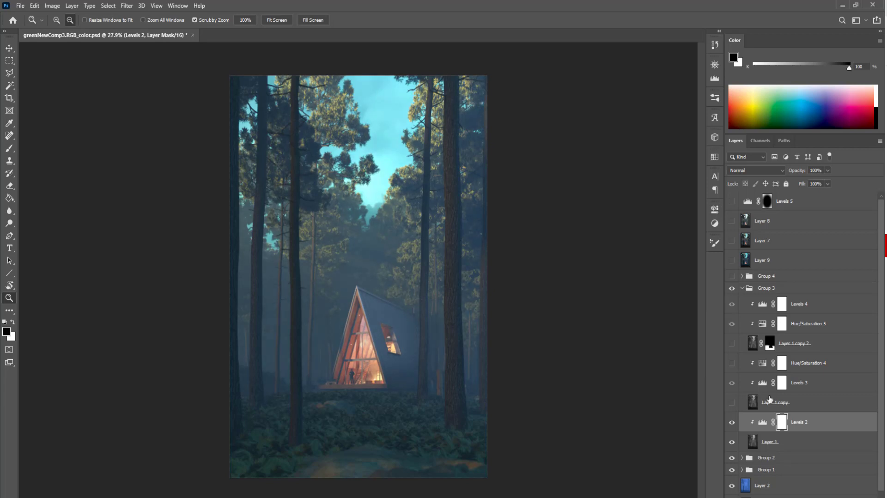
{"action": "left_click", "coordinate": [732, 404]}
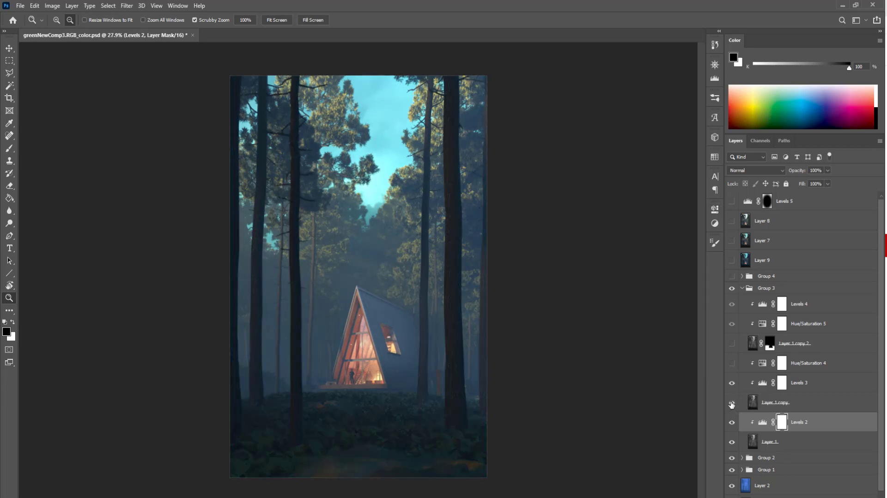
{"action": "left_click", "coordinate": [762, 402]}
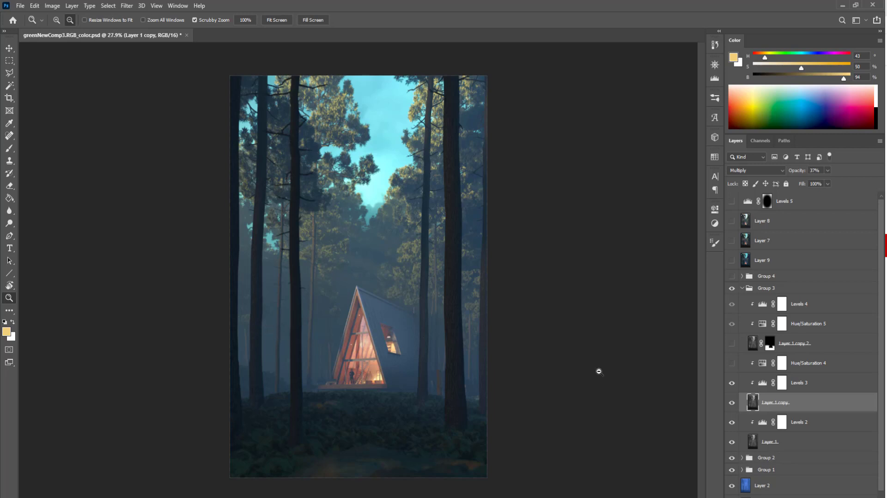
{"action": "left_click", "coordinate": [731, 383]}
{"action": "left_click", "coordinate": [731, 383]}
- Drag the Levels 3 white input slider inward to tighten its range
{"action": "double_click", "coordinate": [761, 383]}
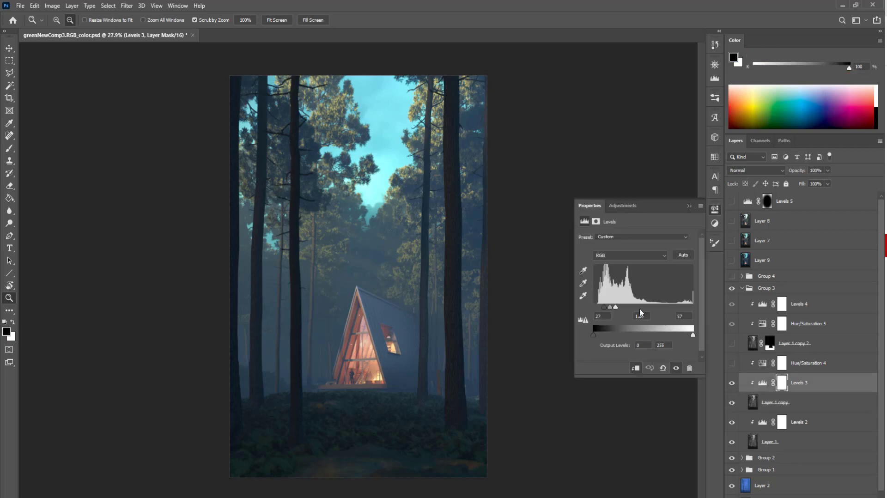
{"action": "mouse_move", "coordinate": [615, 307]}
{"action": "left_mouse_down"}
{"action": "mouse_move", "coordinate": [704, 319]}
{"action": "mouse_move", "coordinate": [604, 314]}
{"action": "left_mouse_up"}
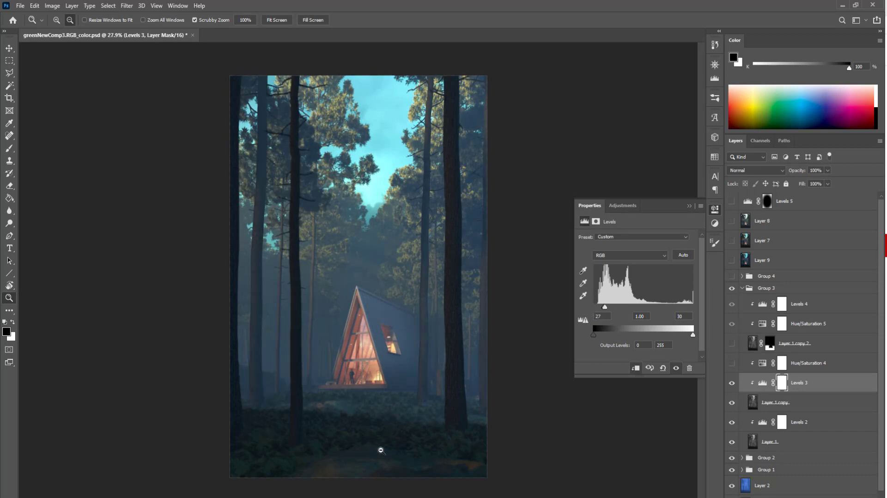
{"action": "left_click", "coordinate": [688, 206]}
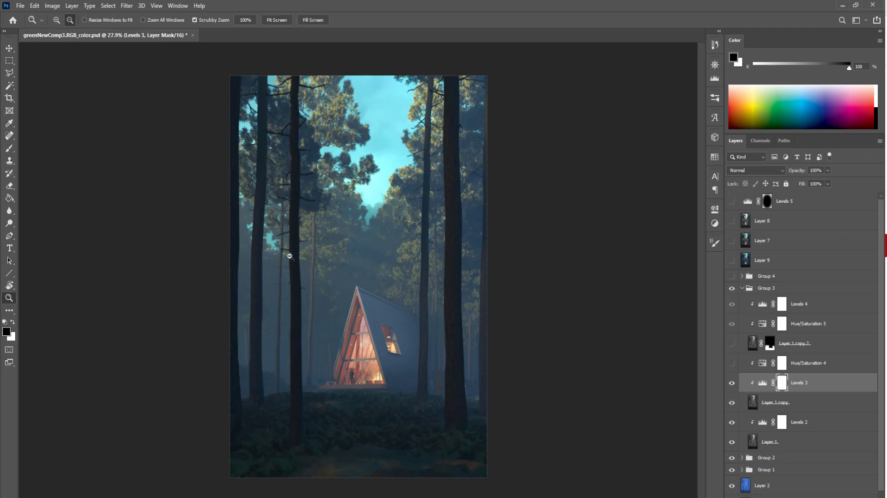
- Hide Hue/Saturation 4 and show Layer 1 copy 2
{"action": "left_click", "coordinate": [732, 363]}
{"action": "left_click", "coordinate": [731, 363]}
{"action": "left_click", "coordinate": [732, 344]}
- Select Layer 1 copy 2 and zoom on the cabin, toggling Hue/Saturation 5 to compare
{"action": "left_click", "coordinate": [752, 343]}
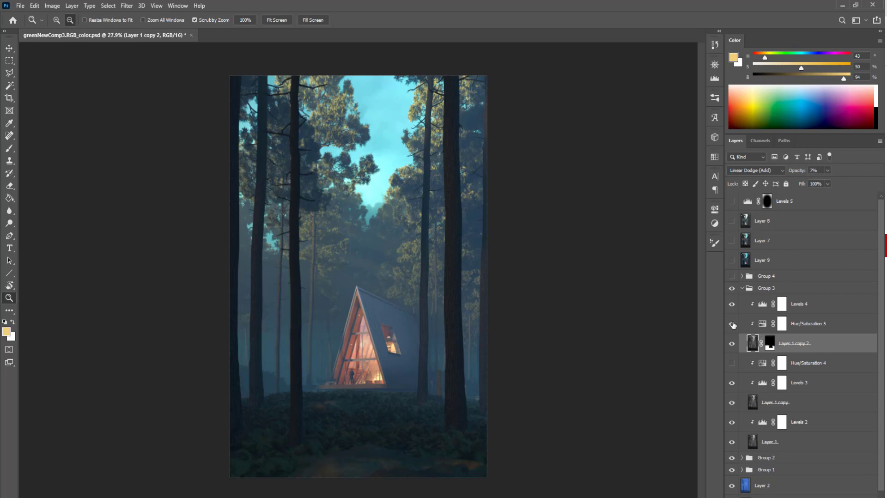
{"action": "left_click_drag", "start_coordinate": [340, 360], "coordinate": [461, 357]}
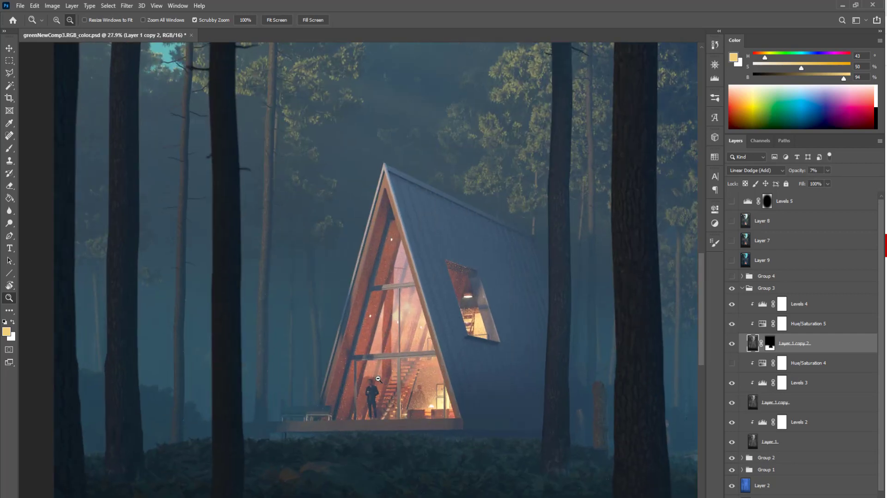
{"action": "left_click", "coordinate": [731, 324]}
{"action": "left_click", "coordinate": [731, 324]}
{"action": "left_click_drag", "start_coordinate": [496, 299], "coordinate": [464, 331]}
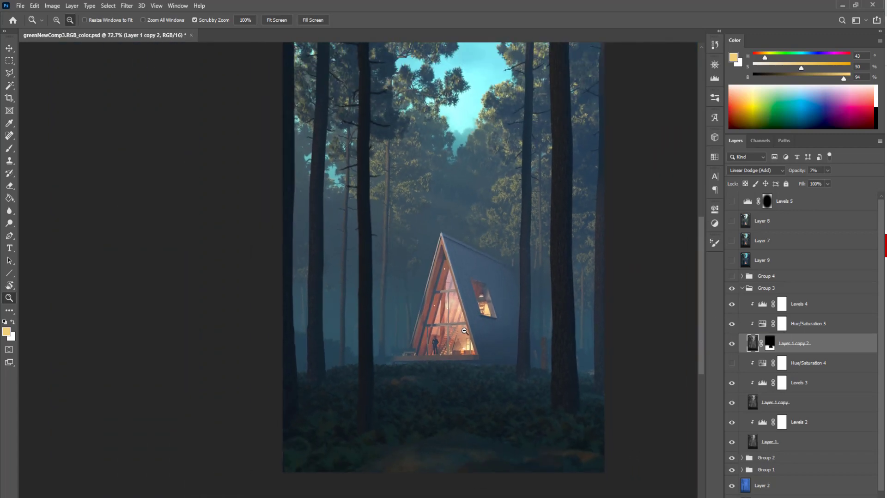
- Adjust the Levels 4 white and black input sliders
{"action": "left_click", "coordinate": [737, 305]}
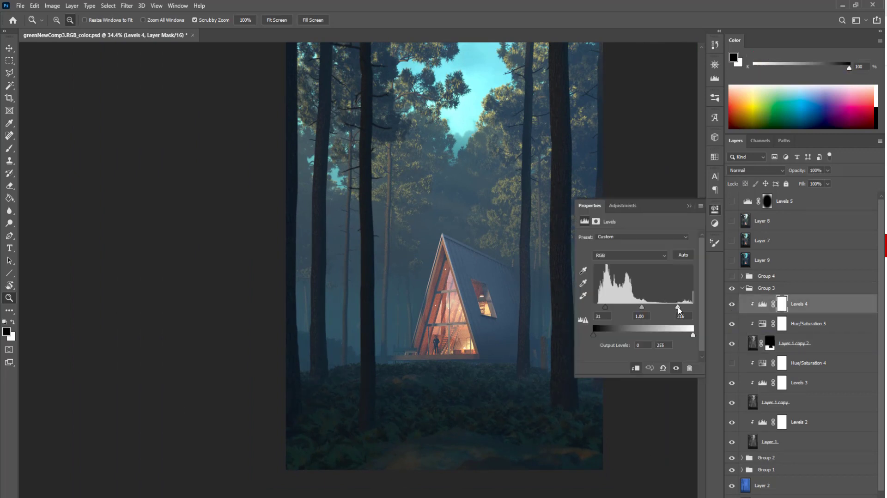
{"action": "mouse_move", "coordinate": [677, 306]}
{"action": "left_mouse_down"}
{"action": "mouse_move", "coordinate": [646, 306]}
{"action": "mouse_move", "coordinate": [707, 312]}
{"action": "left_mouse_up"}
{"action": "left_click_drag", "start_coordinate": [613, 305], "coordinate": [608, 304]}
{"action": "left_click", "coordinate": [688, 206]}
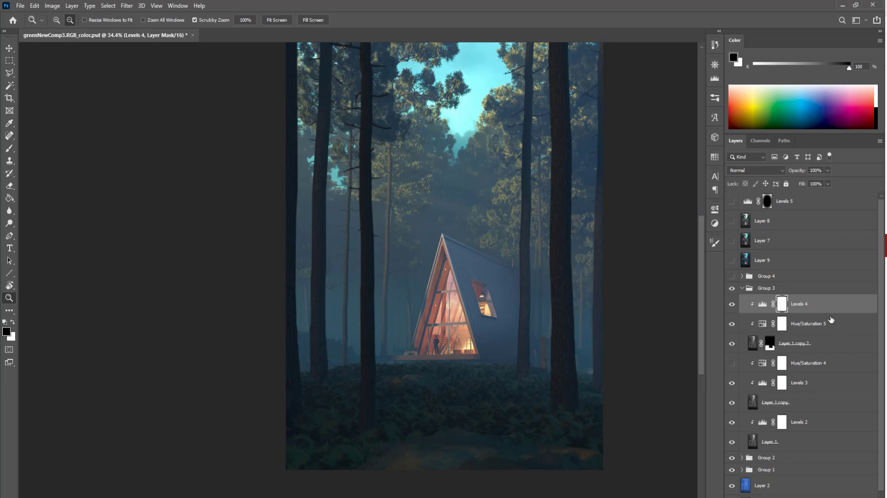
- Raise Layer 1 copy 2's Linear Dodge opacity to 25% and compare against Hue/Saturation 5
{"action": "left_click", "coordinate": [752, 344]}
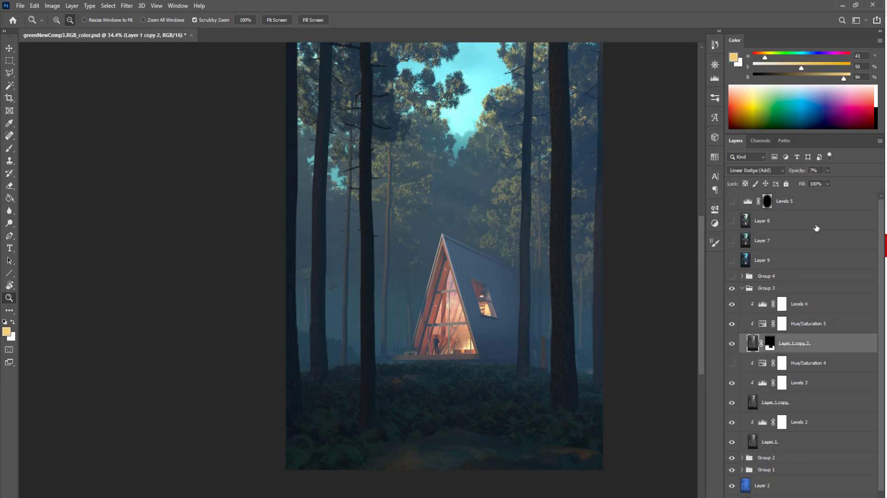
{"action": "left_click", "coordinate": [827, 171]}
{"action": "left_click_drag", "start_coordinate": [845, 183], "coordinate": [837, 184]}
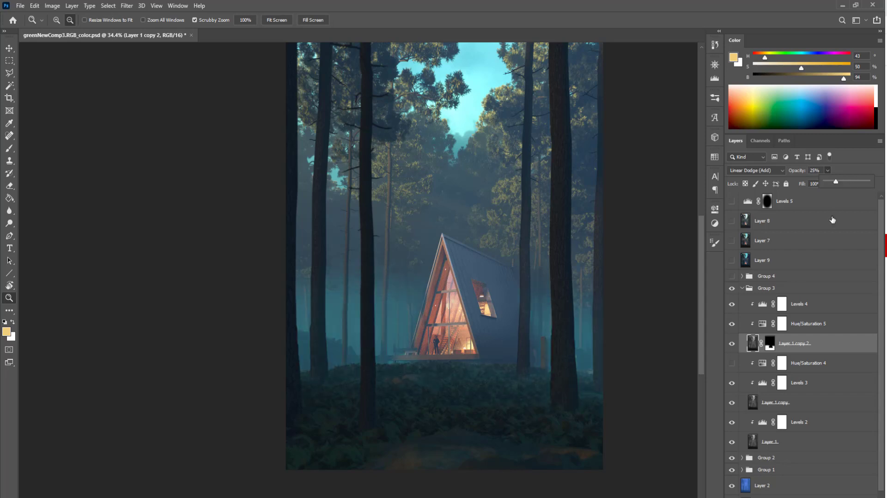
{"action": "left_click", "coordinate": [731, 324]}
- Set Layer 1 copy 2 back to 7% opacity, collapse Group 3 and expand Group 4
{"action": "key", "text": "0"}
{"action": "key", "text": "7"}
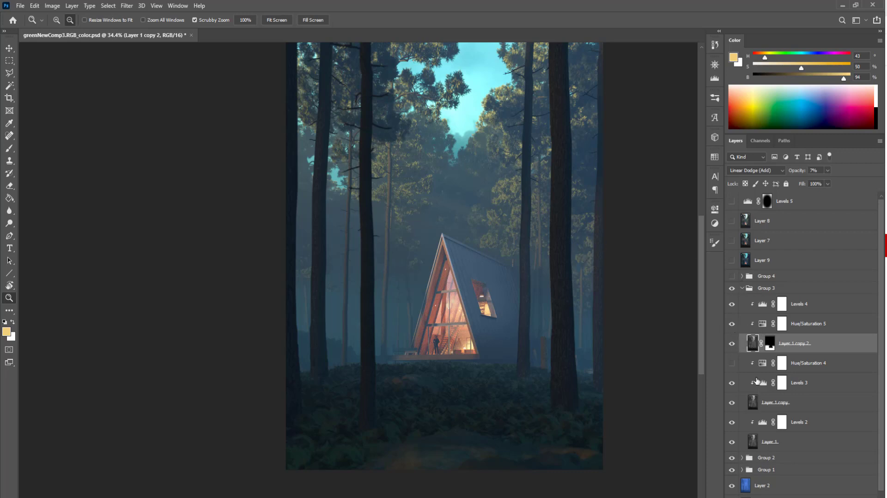
{"action": "left_click", "coordinate": [742, 287]}
{"action": "left_click", "coordinate": [741, 276]}
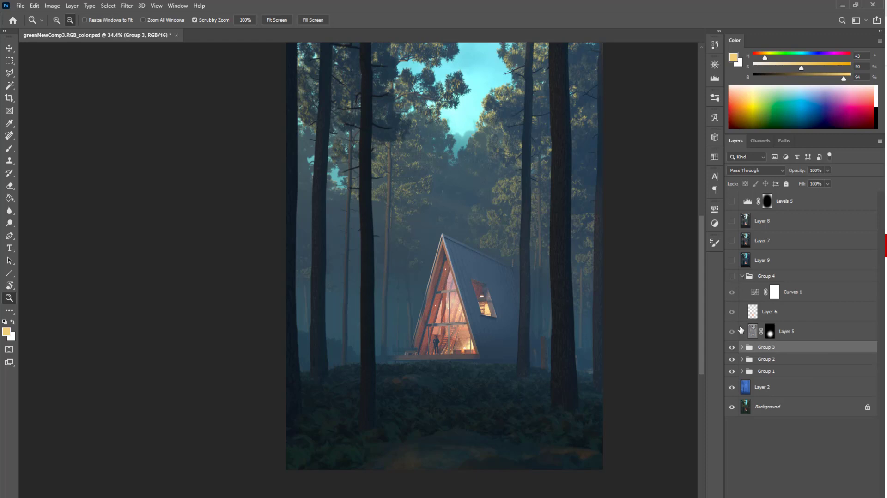
- Make Group 4 visible and compare the cabin with and without Layer 5
{"action": "left_click", "coordinate": [732, 276]}
{"action": "left_click", "coordinate": [754, 331]}
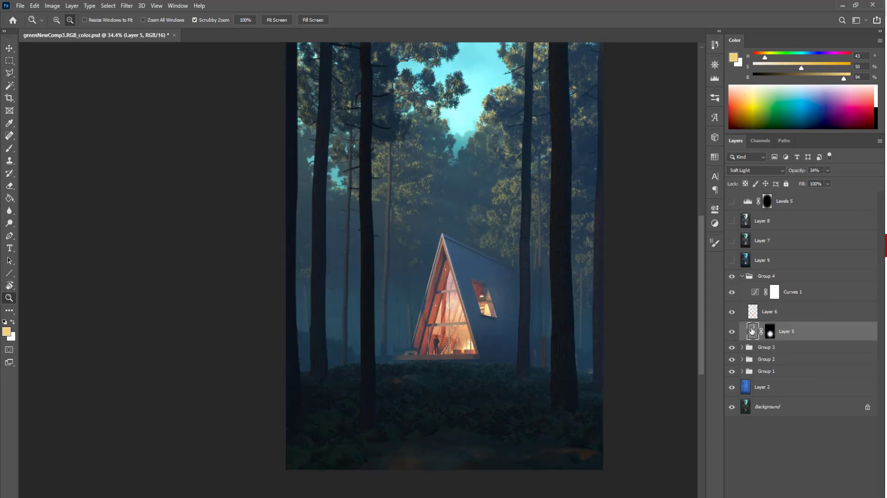
{"action": "left_click", "coordinate": [732, 332]}
{"action": "left_click", "coordinate": [732, 332]}
{"action": "left_click_drag", "start_coordinate": [438, 303], "coordinate": [621, 329]}
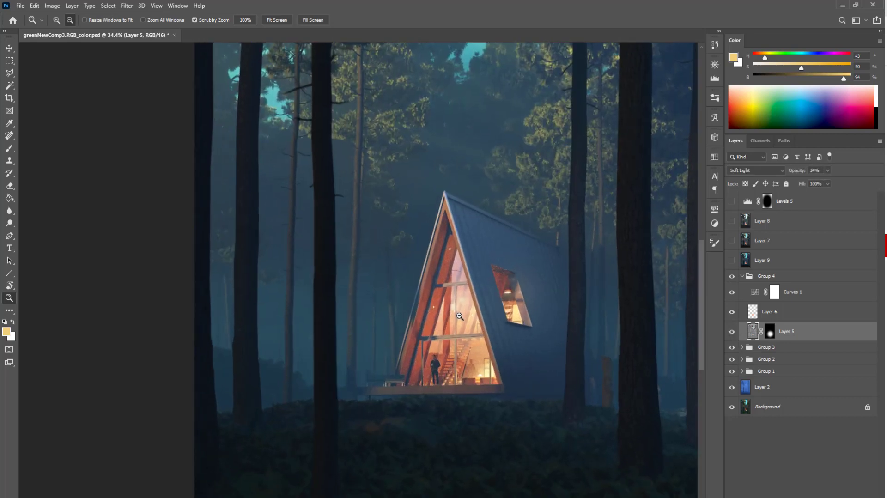
{"action": "left_click", "coordinate": [731, 332]}
{"action": "left_click", "coordinate": [731, 333]}
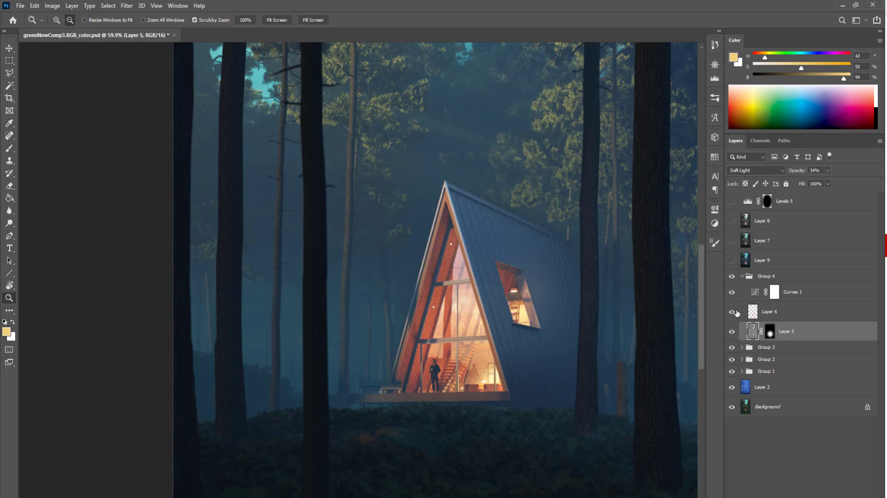
{"action": "left_click_drag", "start_coordinate": [531, 283], "coordinate": [500, 316]}
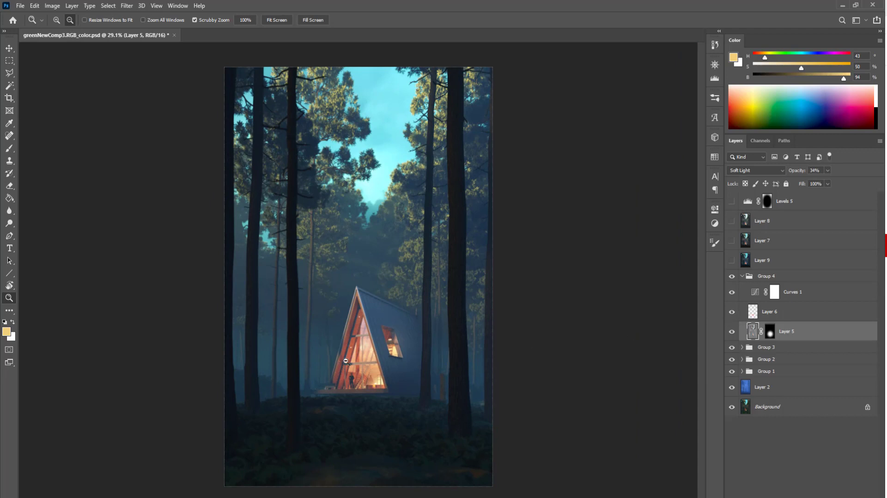
- Compare Layer 6 and Curves 1 on and off, leaving both turned on
{"action": "left_click", "coordinate": [732, 312]}
{"action": "left_click", "coordinate": [731, 313]}
{"action": "left_click", "coordinate": [732, 292]}
{"action": "left_click", "coordinate": [733, 293]}
{"action": "left_click", "coordinate": [732, 293]}
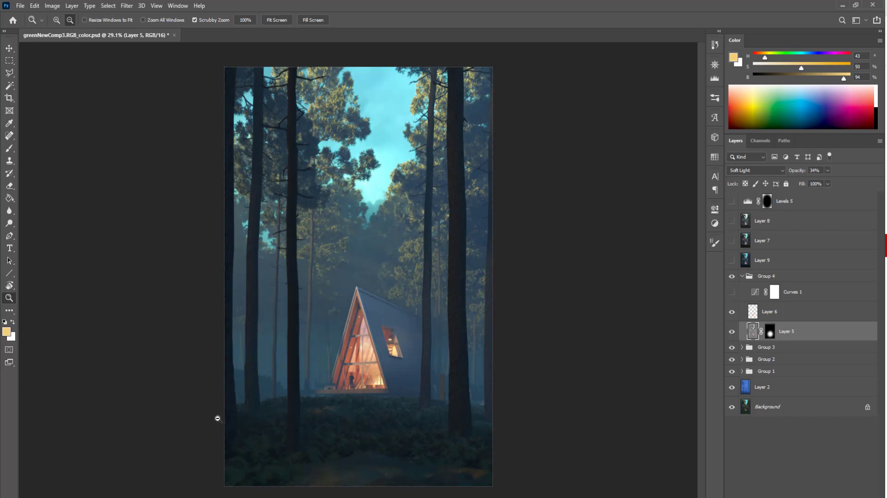
{"action": "left_click_drag", "start_coordinate": [390, 340], "coordinate": [382, 347]}
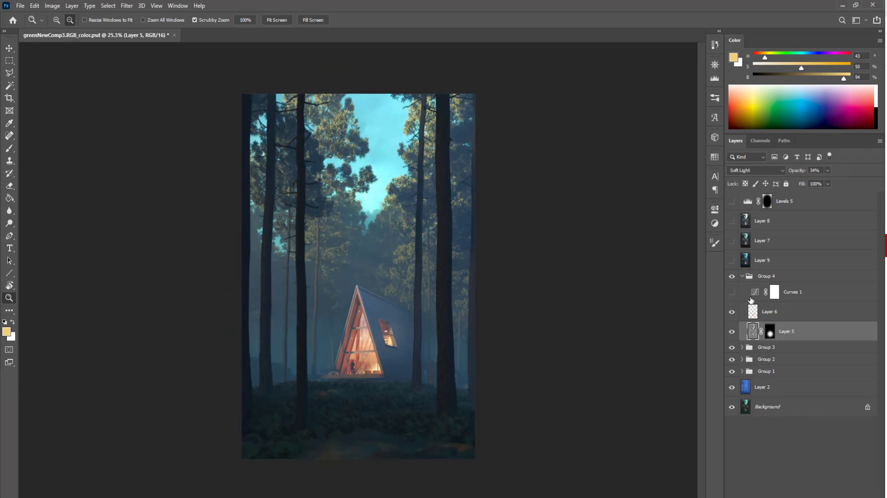
{"action": "left_click", "coordinate": [732, 294]}
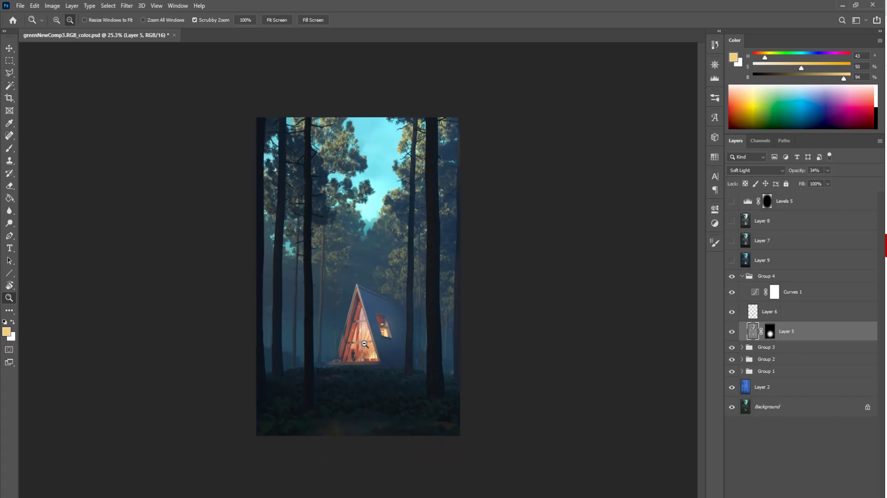
{"action": "left_click_drag", "start_coordinate": [376, 332], "coordinate": [391, 332]}
{"action": "left_click", "coordinate": [742, 277]}
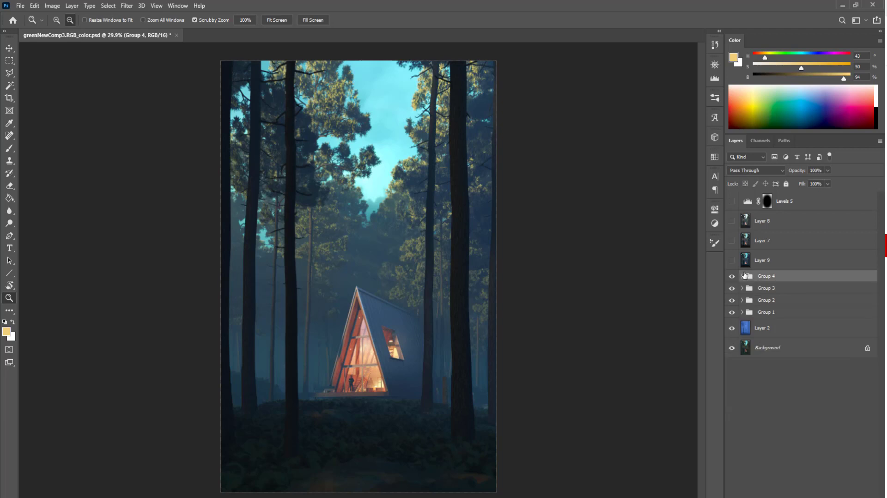
{"action": "left_click", "coordinate": [745, 260]}
{"action": "left_click", "coordinate": [732, 261]}
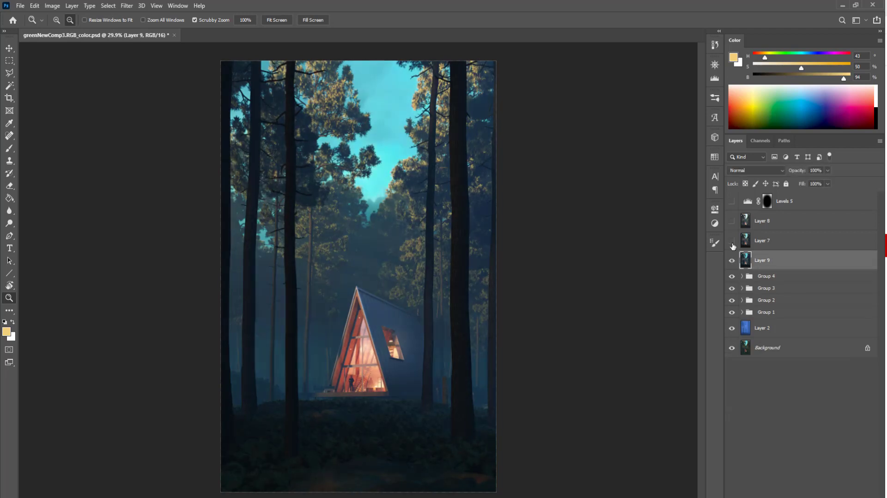
{"action": "left_click", "coordinate": [732, 241]}
{"action": "left_click", "coordinate": [732, 221]}
{"action": "left_click", "coordinate": [732, 241]}
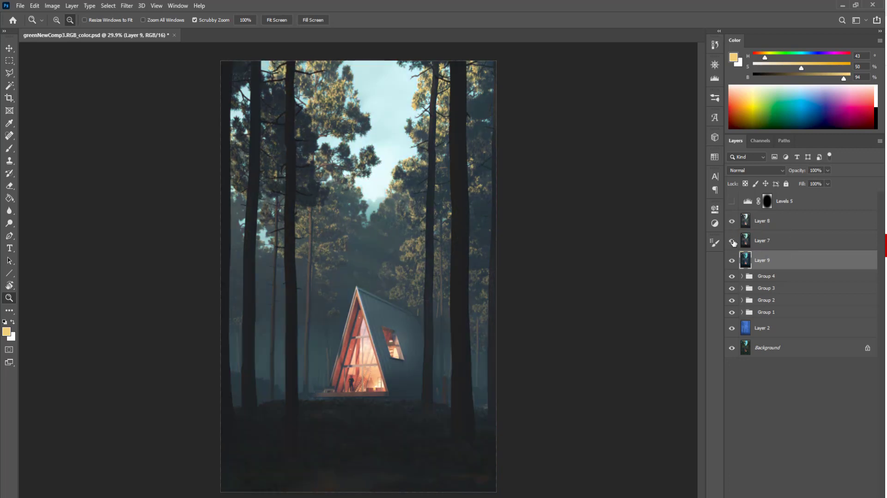
{"action": "left_click_drag", "start_coordinate": [732, 260], "coordinate": [731, 221]}
{"action": "left_click", "coordinate": [732, 201]}
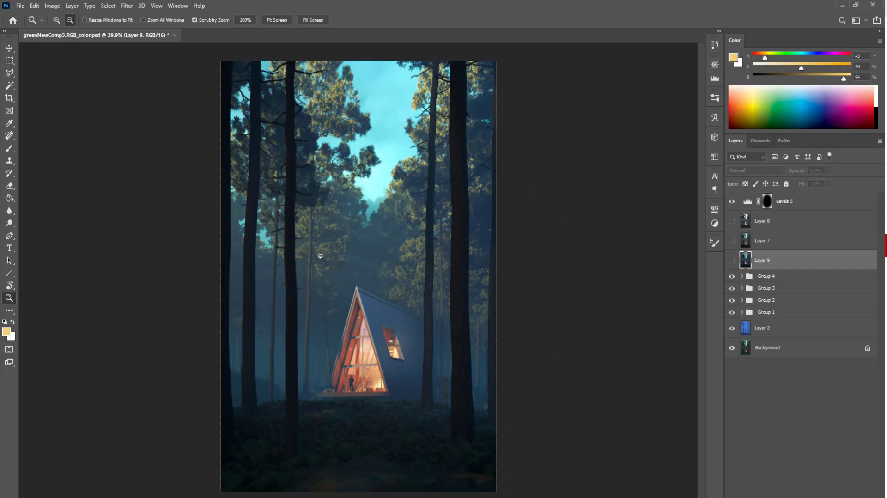
{"action": "left_click", "coordinate": [731, 201]}
{"action": "left_click", "coordinate": [732, 261]}
{"action": "left_click", "coordinate": [732, 240]}
{"action": "left_click", "coordinate": [732, 222]}
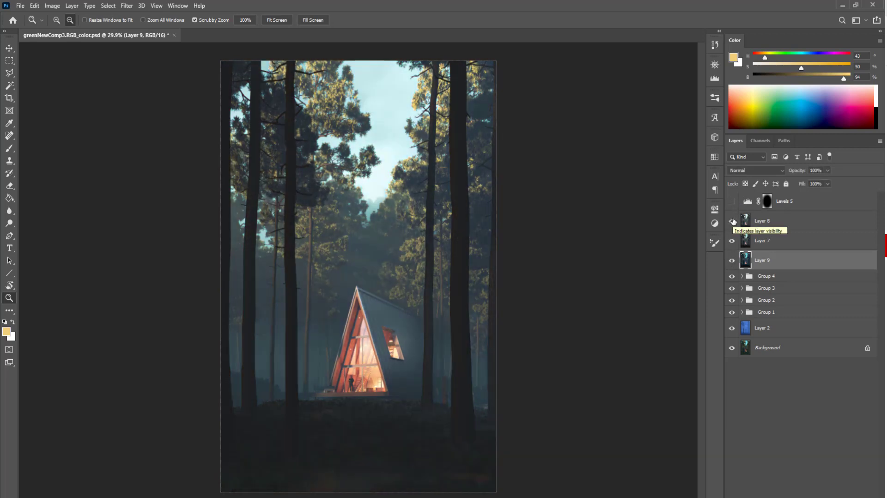
{"action": "left_click", "coordinate": [732, 222]}
{"action": "left_click", "coordinate": [731, 241]}
{"action": "left_click", "coordinate": [732, 260]}
{"action": "left_click", "coordinate": [807, 278]}
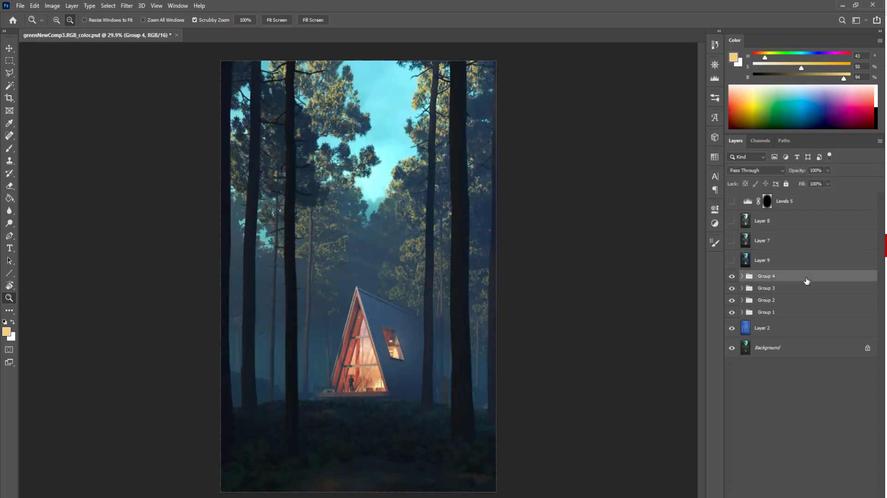
- Stamp all visible layers into a new visible Layer 10 above Group 4
{"action": "key", "text": "ctrl+shift+alt+e"}
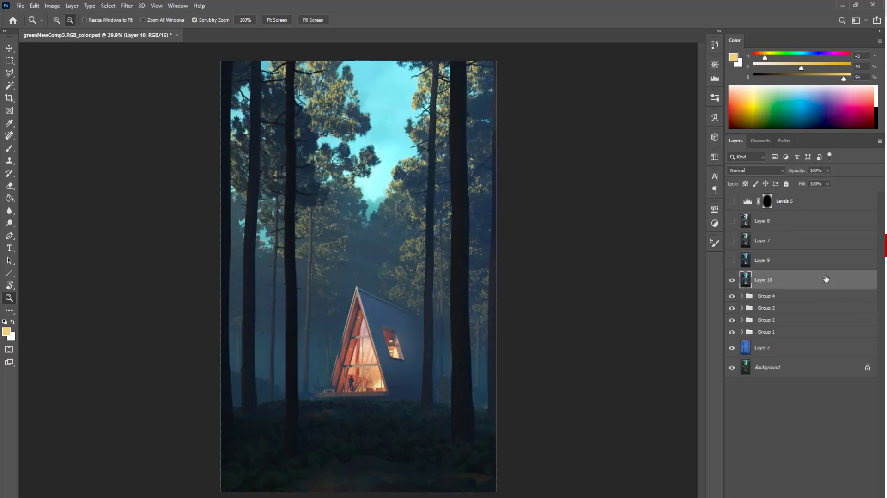
{"action": "left_click", "coordinate": [732, 279]}
{"action": "left_click", "coordinate": [732, 280]}
{"action": "key", "text": "Delete"}
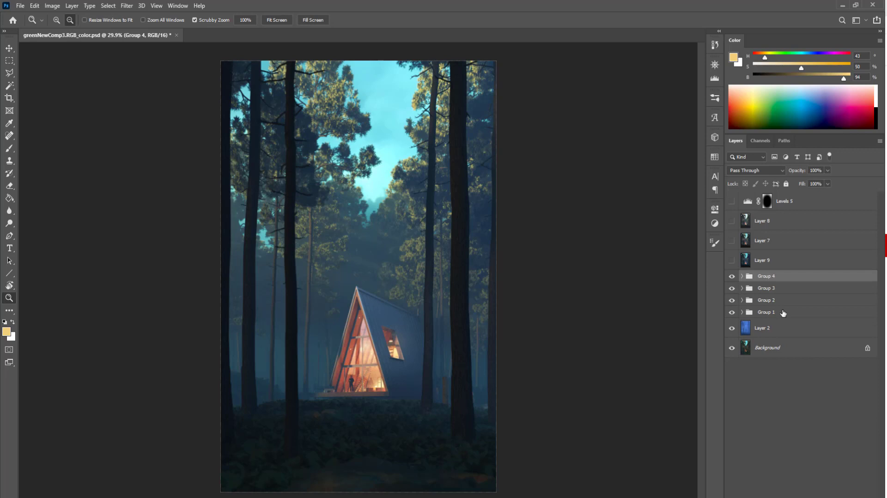
{"action": "key", "text": "ctrl+z"}
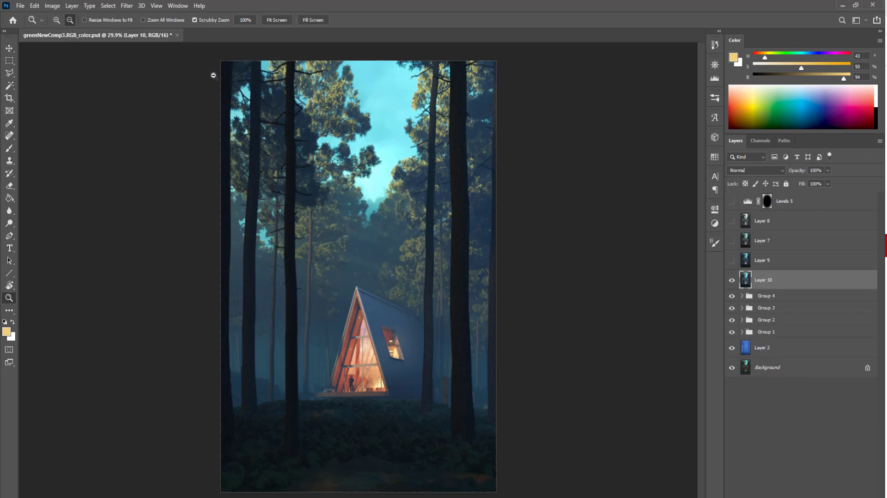
{"action": "left_click", "coordinate": [127, 6]}
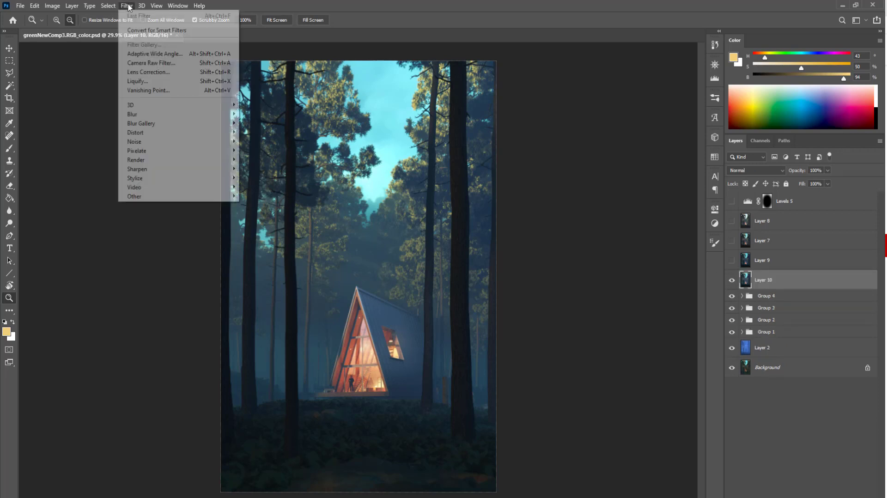
- Open Camera Raw on Layer 10, try a vignette, then reset it to 0
{"action": "left_click", "coordinate": [157, 63]}
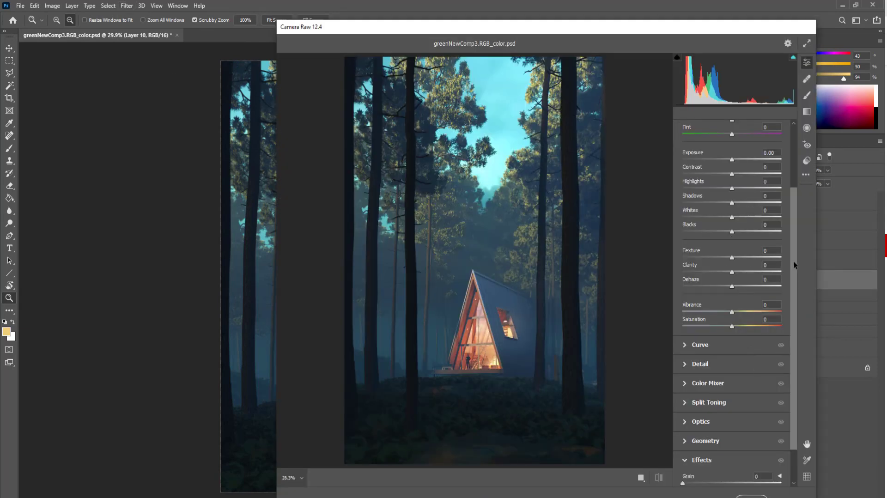
{"action": "scroll", "coordinate": [796, 277], "scroll_direction": "up", "scroll_amount": 3}
{"action": "scroll", "coordinate": [796, 347], "scroll_direction": "down", "scroll_amount": 5}
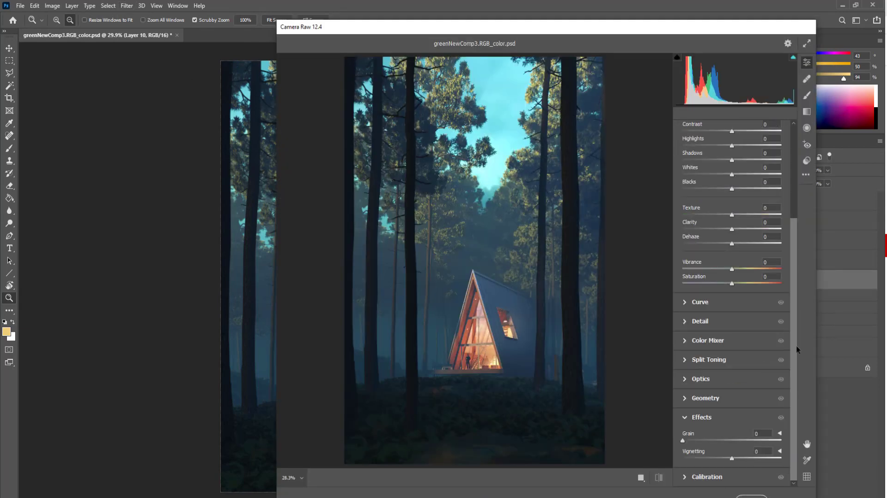
{"action": "mouse_move", "coordinate": [754, 461]}
{"action": "left_mouse_down"}
{"action": "mouse_move", "coordinate": [682, 462]}
{"action": "mouse_move", "coordinate": [727, 461]}
{"action": "left_mouse_up"}
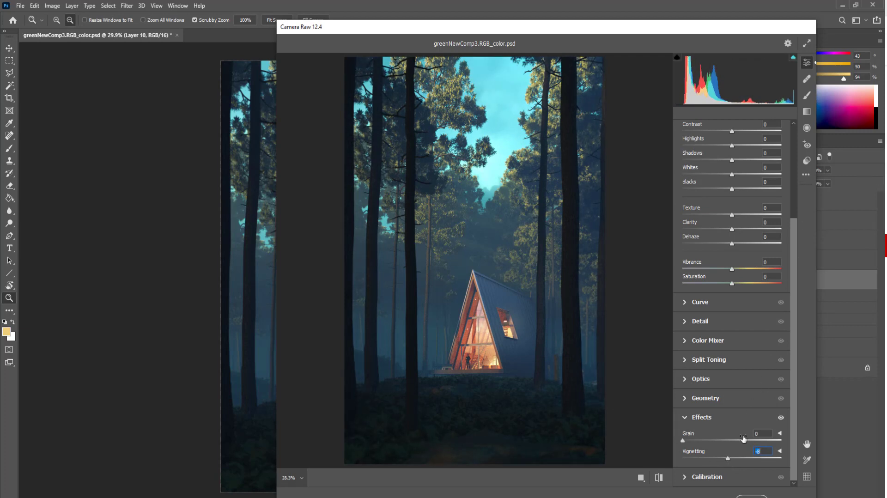
{"action": "type", "text": "0"}
{"action": "key", "text": "Return"}
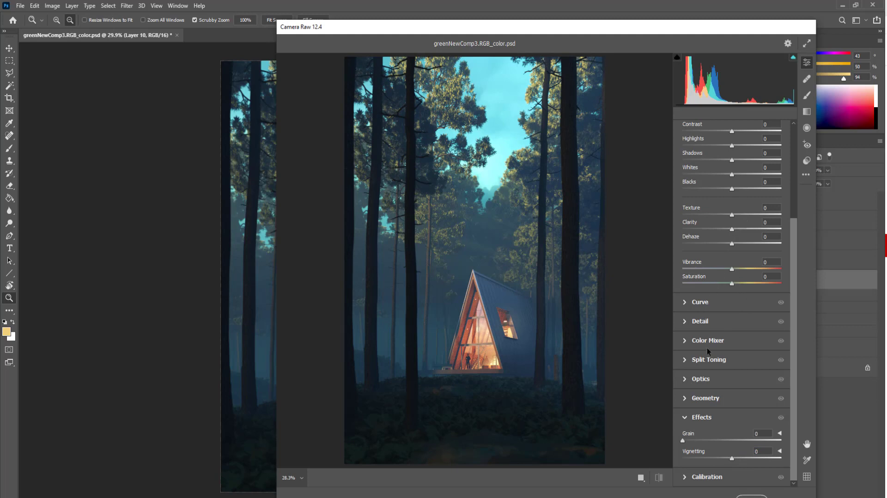
- In Color Mixer, shift Blues and Oranges hue; set Blues saturation +8 and Aquas -92
{"action": "left_click", "coordinate": [682, 341]}
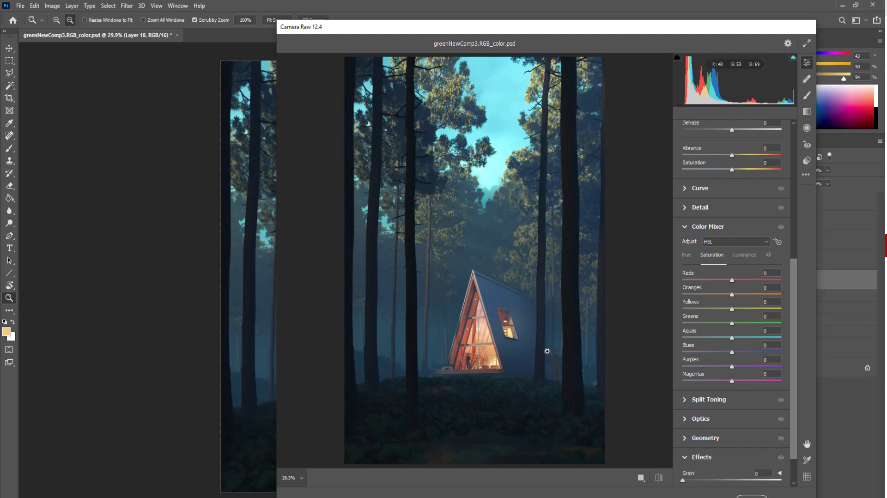
{"action": "left_click", "coordinate": [687, 256]}
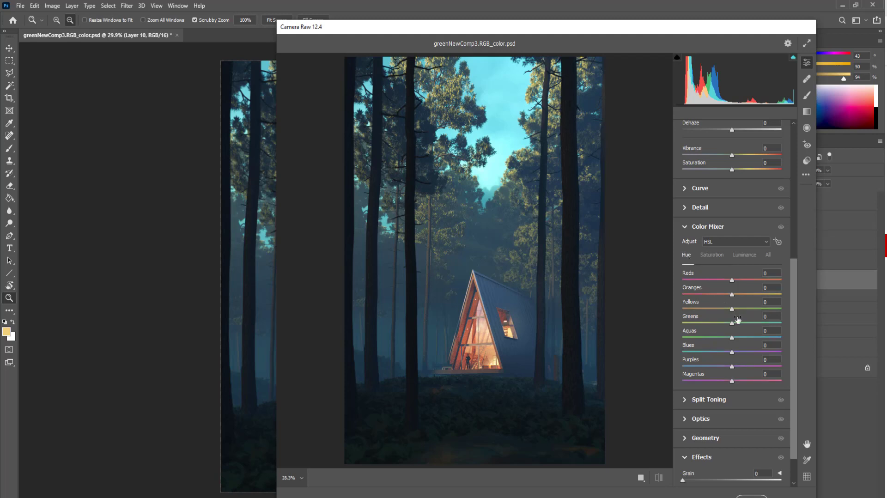
{"action": "mouse_move", "coordinate": [733, 355]}
{"action": "left_mouse_down"}
{"action": "mouse_move", "coordinate": [695, 357]}
{"action": "mouse_move", "coordinate": [716, 356]}
{"action": "left_mouse_up"}
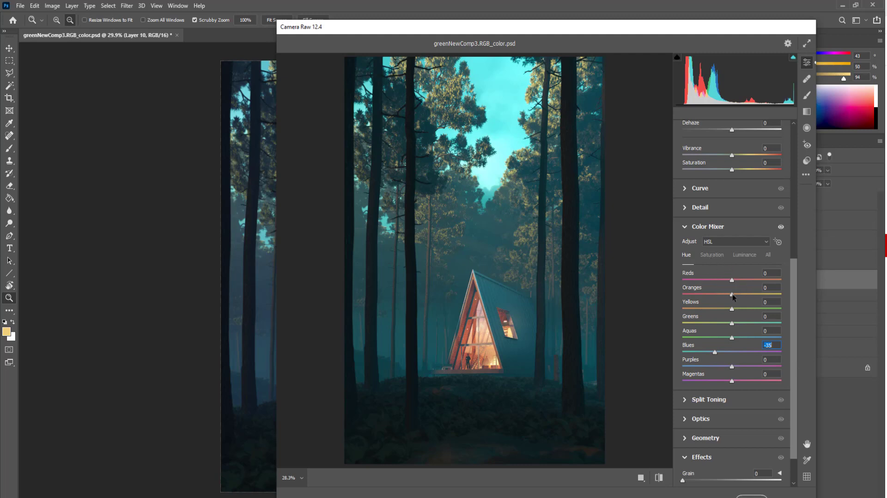
{"action": "mouse_move", "coordinate": [756, 299]}
{"action": "left_mouse_down"}
{"action": "mouse_move", "coordinate": [719, 301]}
{"action": "mouse_move", "coordinate": [730, 299]}
{"action": "left_mouse_up"}
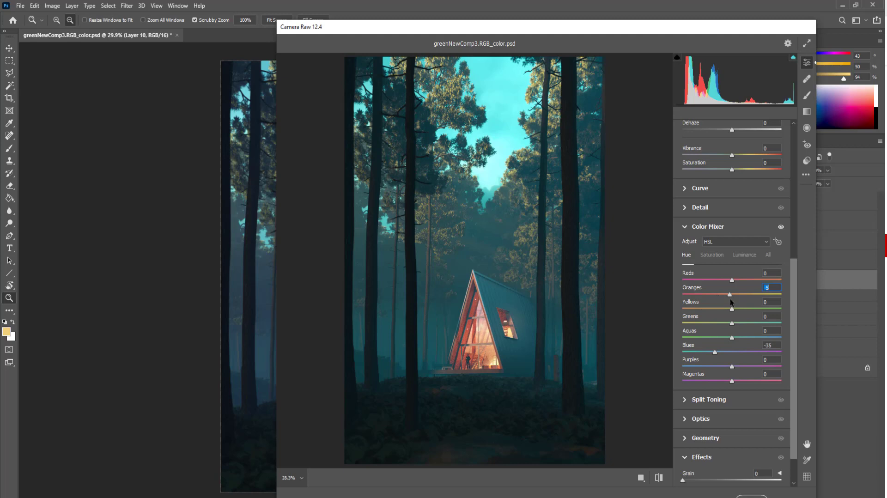
{"action": "left_click", "coordinate": [710, 257]}
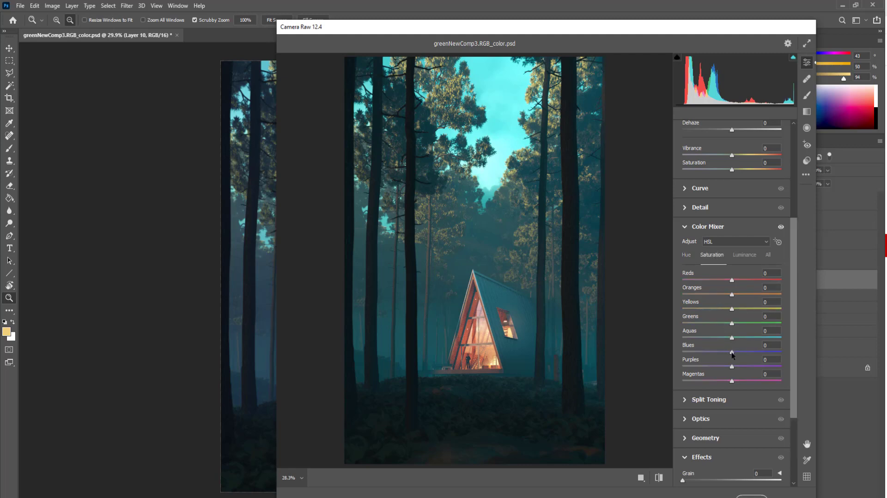
{"action": "mouse_move", "coordinate": [732, 352]}
{"action": "left_mouse_down"}
{"action": "mouse_move", "coordinate": [706, 352]}
{"action": "mouse_move", "coordinate": [757, 353]}
{"action": "mouse_move", "coordinate": [709, 350]}
{"action": "mouse_move", "coordinate": [735, 352]}
{"action": "left_mouse_up"}
{"action": "left_click_drag", "start_coordinate": [731, 338], "coordinate": [686, 339]}
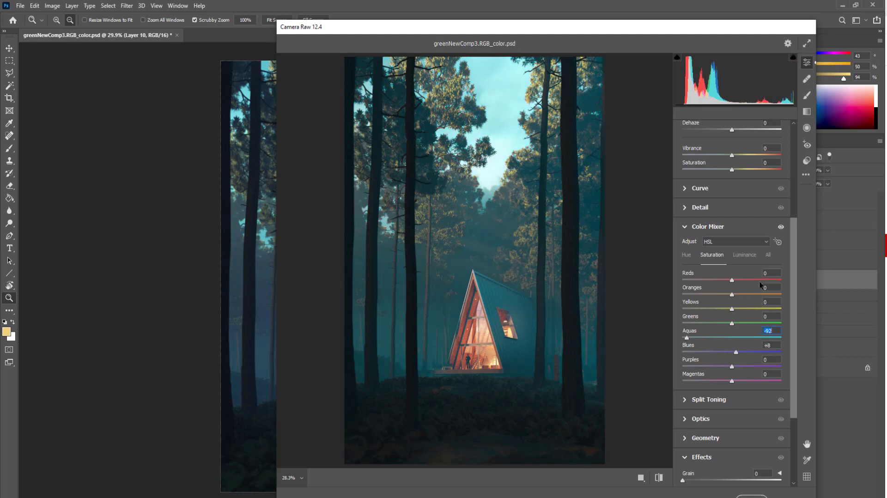
{"action": "scroll", "coordinate": [758, 234], "scroll_direction": "up", "scroll_amount": 5}
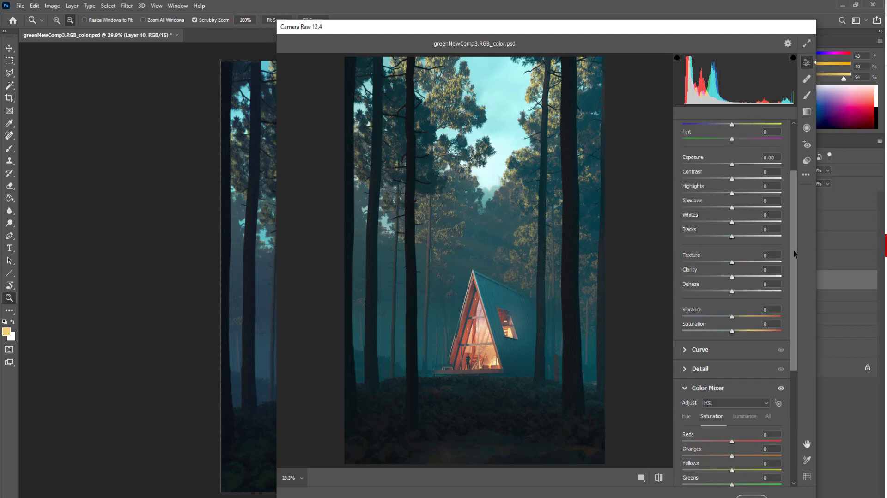
{"action": "scroll", "coordinate": [792, 247], "scroll_direction": "up", "scroll_amount": 3}
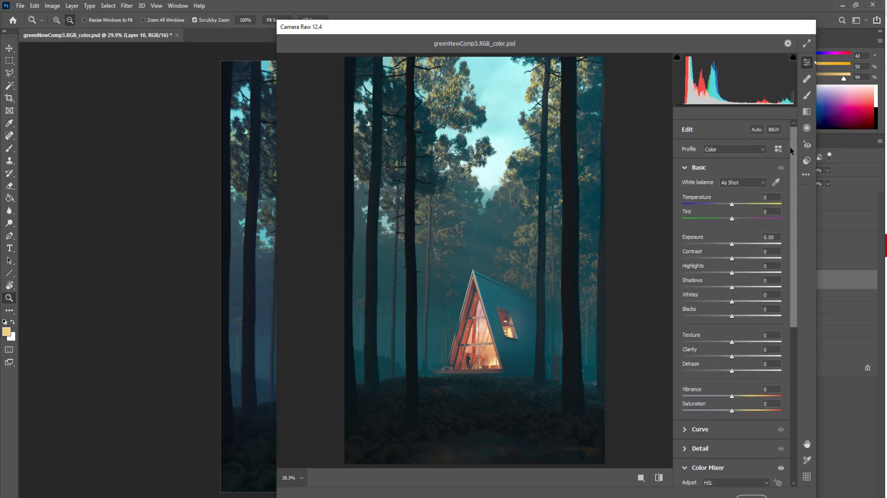
- Apply Camera Raw's Artistic 08 profile to Layer 10 from the profile browser and confirm
{"action": "left_click", "coordinate": [741, 149]}
{"action": "left_click", "coordinate": [723, 199]}
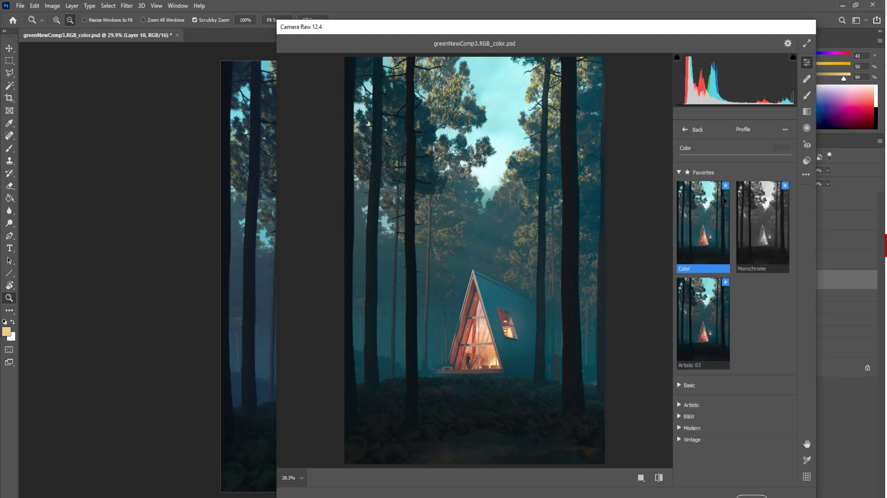
{"action": "left_click", "coordinate": [691, 405]}
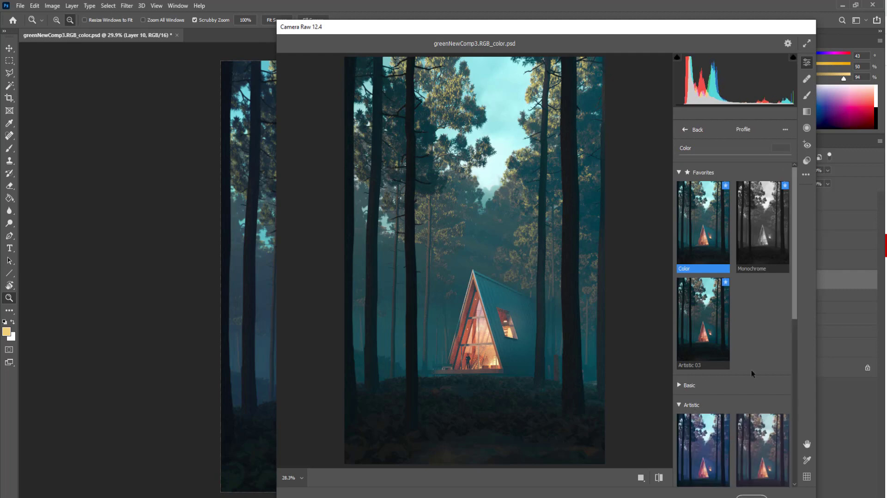
{"action": "scroll", "coordinate": [744, 374], "scroll_direction": "down", "scroll_amount": 2}
{"action": "scroll", "coordinate": [743, 373], "scroll_direction": "down", "scroll_amount": 2}
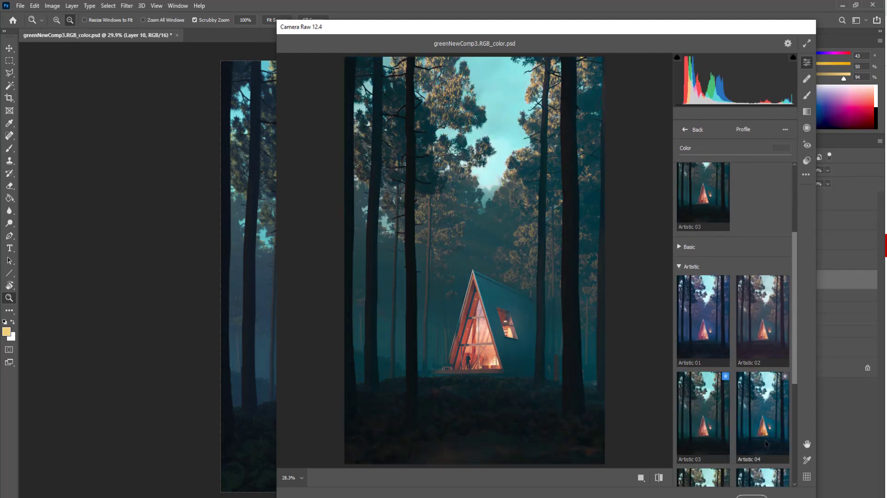
{"action": "scroll", "coordinate": [766, 444], "scroll_direction": "down", "scroll_amount": 1}
{"action": "scroll", "coordinate": [766, 444], "scroll_direction": "down", "scroll_amount": 2}
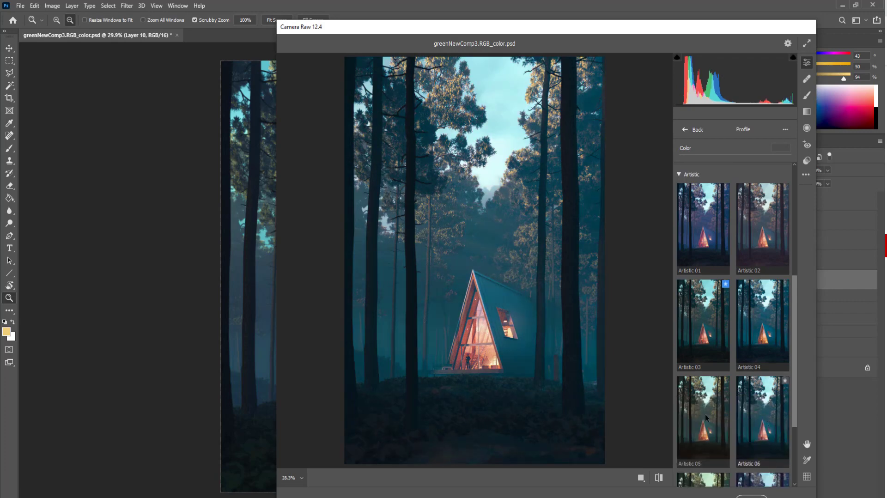
{"action": "scroll", "coordinate": [692, 414], "scroll_direction": "down", "scroll_amount": 3}
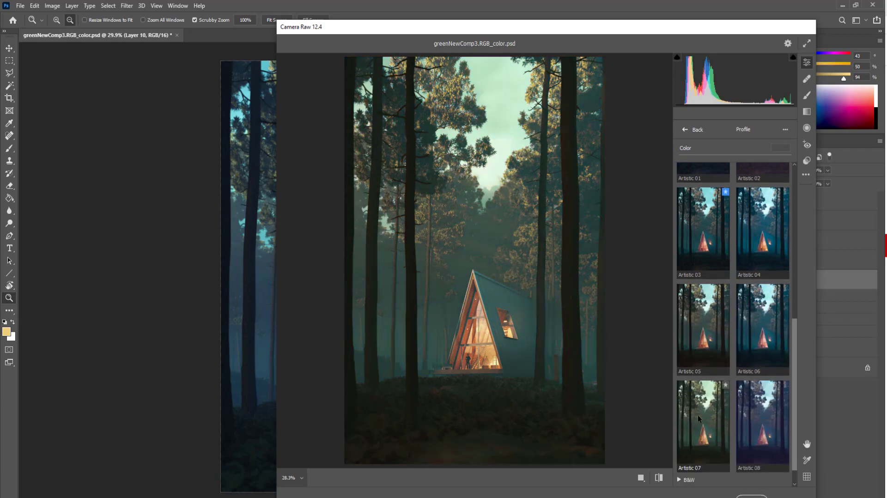
{"action": "scroll", "coordinate": [764, 415], "scroll_direction": "down", "scroll_amount": 1}
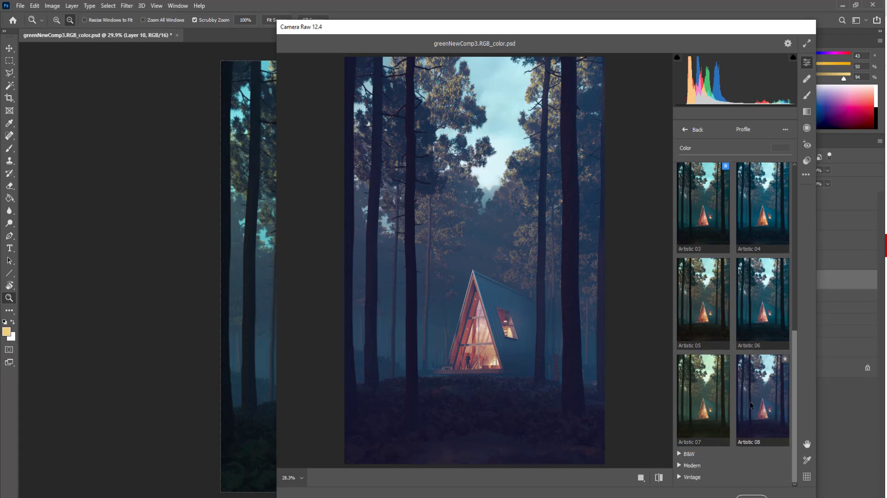
{"action": "left_click", "coordinate": [755, 392]}
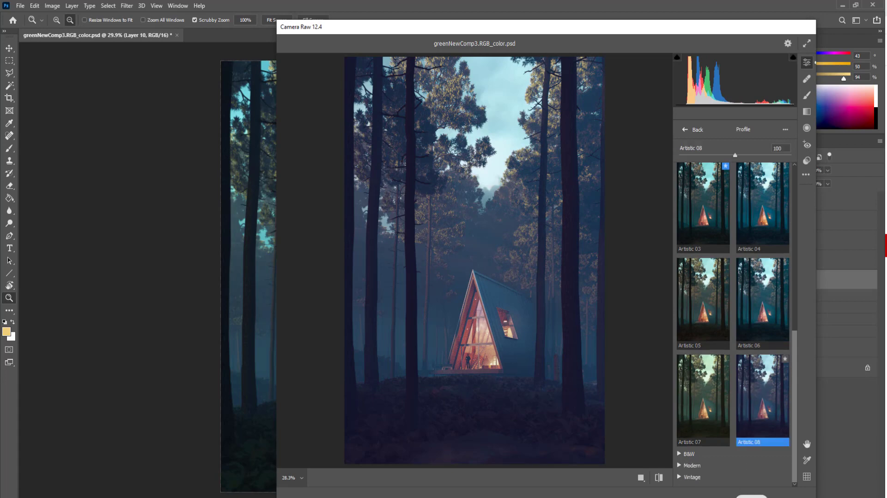
{"action": "key", "text": "Return"}
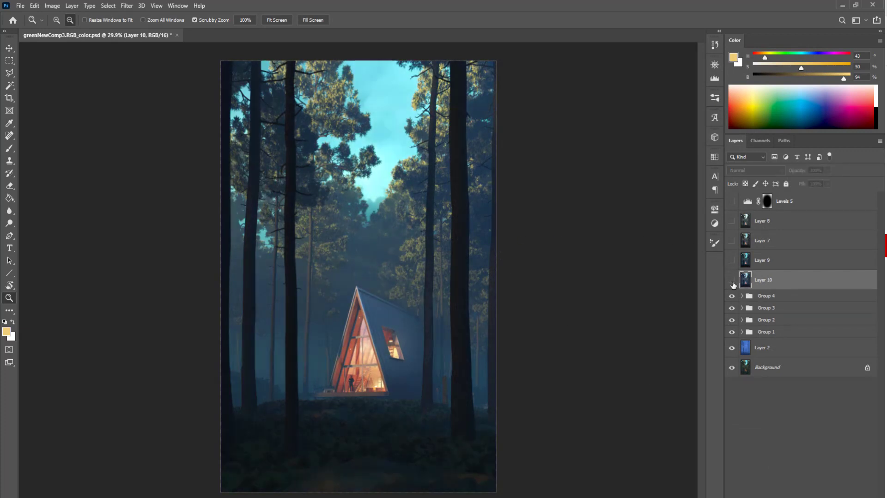
- Compare the Layer 7, 8 and 9 grades, then start the Camera Raw filter on Layer 11
{"action": "left_click", "coordinate": [732, 260]}
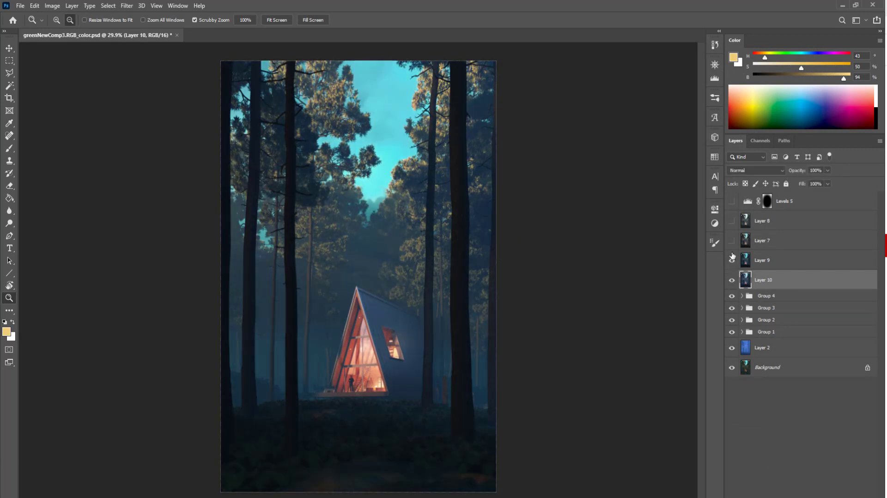
{"action": "left_click", "coordinate": [732, 241]}
{"action": "left_click", "coordinate": [733, 223]}
{"action": "left_click", "coordinate": [733, 223]}
{"action": "left_click", "coordinate": [732, 222]}
{"action": "left_click", "coordinate": [731, 261]}
{"action": "left_click", "coordinate": [732, 222]}
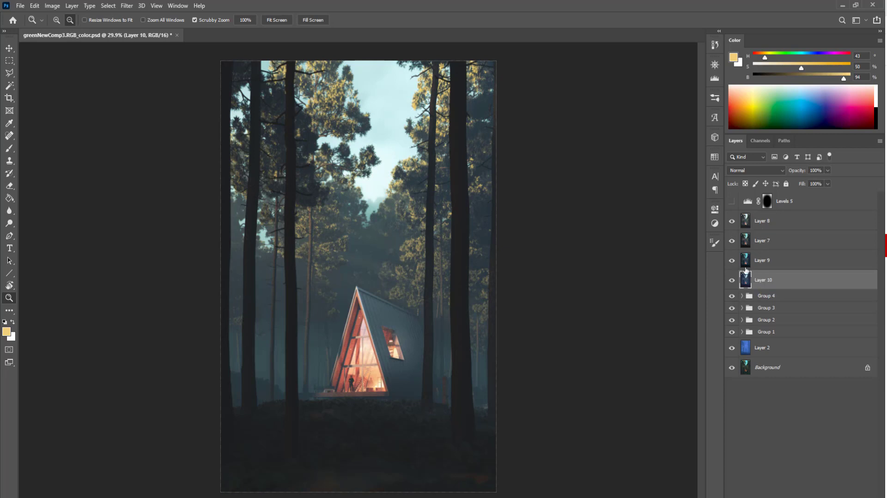
{"action": "left_click", "coordinate": [127, 5]}
{"action": "left_click", "coordinate": [177, 63]}
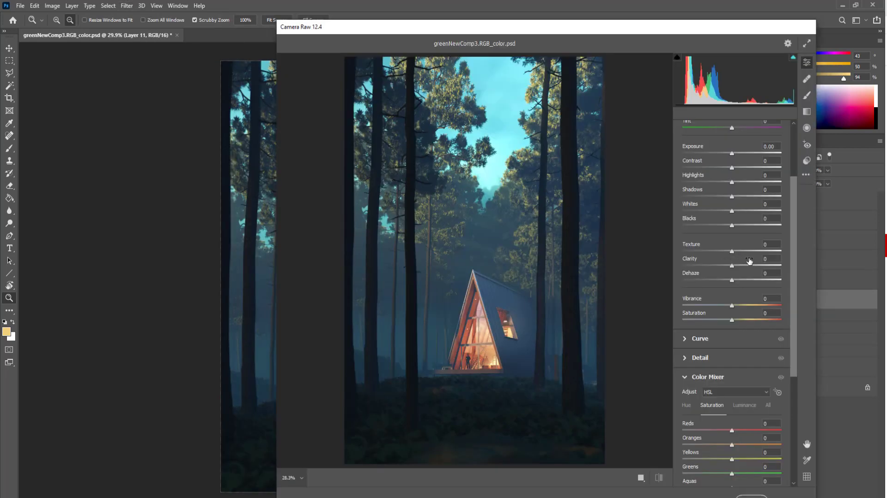
- Browse Camera Raw profiles for Layer 11, expanding and scrolling through the Modern group
{"action": "scroll", "coordinate": [749, 185], "scroll_direction": "up", "scroll_amount": 3}
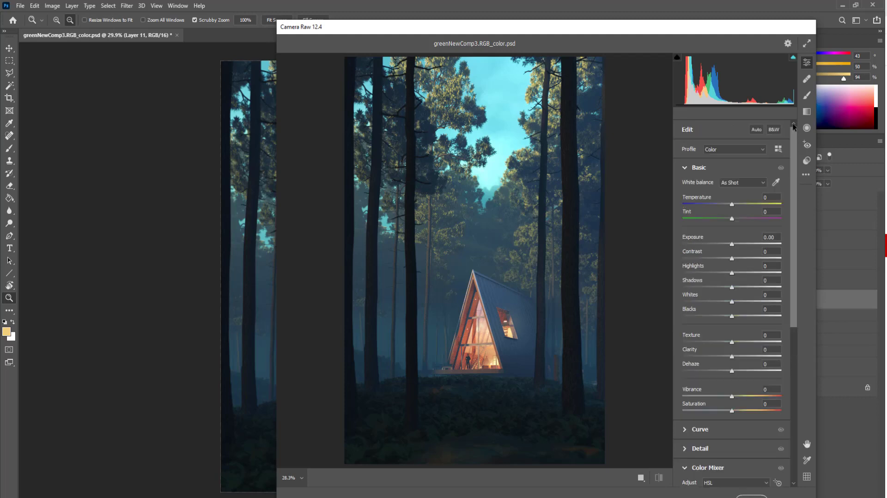
{"action": "left_click", "coordinate": [749, 151]}
{"action": "left_click", "coordinate": [722, 197]}
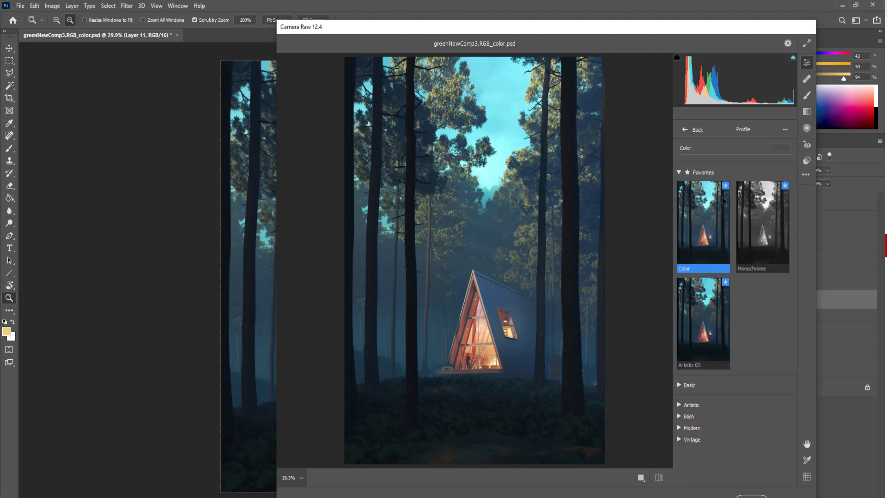
{"action": "left_click", "coordinate": [686, 429]}
{"action": "scroll", "coordinate": [702, 411], "scroll_direction": "down", "scroll_amount": 4}
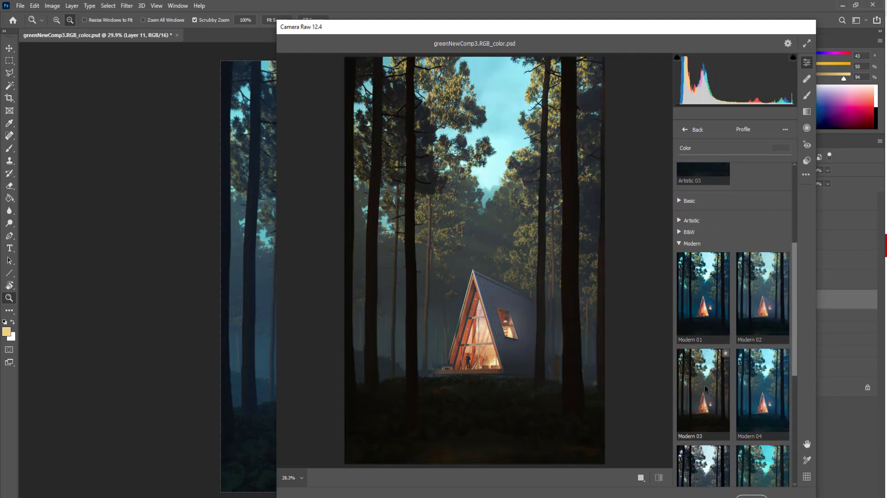
{"action": "scroll", "coordinate": [704, 387], "scroll_direction": "down", "scroll_amount": 1}
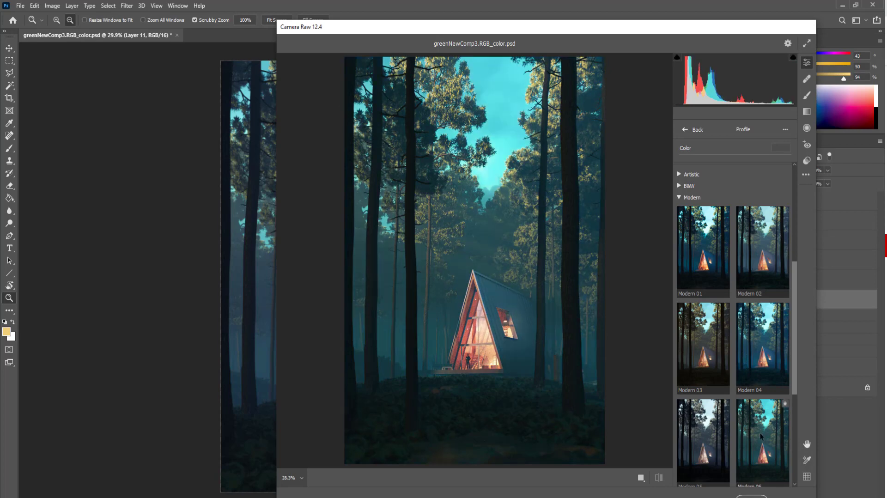
{"action": "scroll", "coordinate": [760, 433], "scroll_direction": "down", "scroll_amount": 2}
{"action": "scroll", "coordinate": [760, 433], "scroll_direction": "down", "scroll_amount": 2}
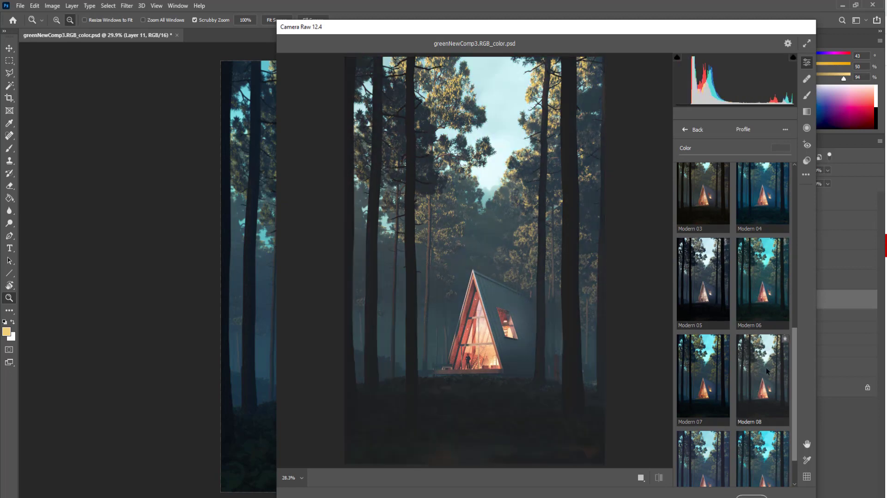
{"action": "scroll", "coordinate": [766, 367], "scroll_direction": "down", "scroll_amount": 1}
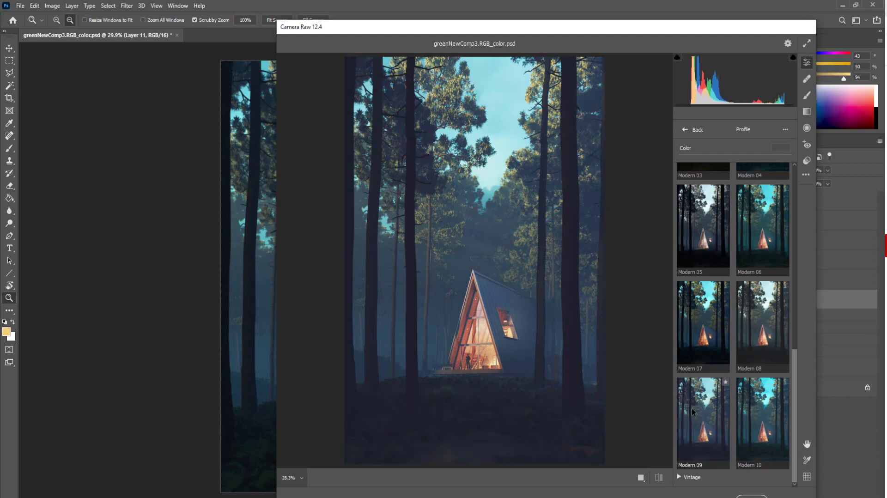
- Apply the Modern 06 profile to Layer 11, show Levels 5, and set Layer 11 to Normal blending
{"action": "left_click", "coordinate": [758, 241]}
{"action": "left_click", "coordinate": [751, 494]}
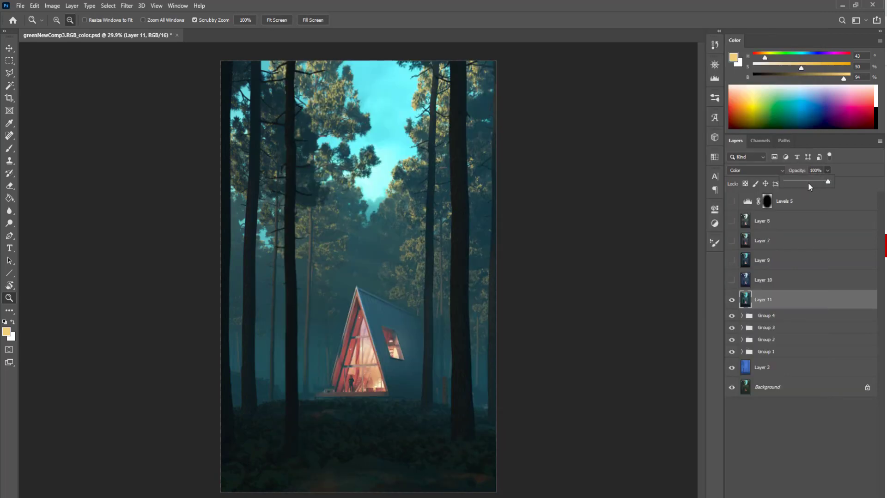
{"action": "left_click", "coordinate": [732, 202]}
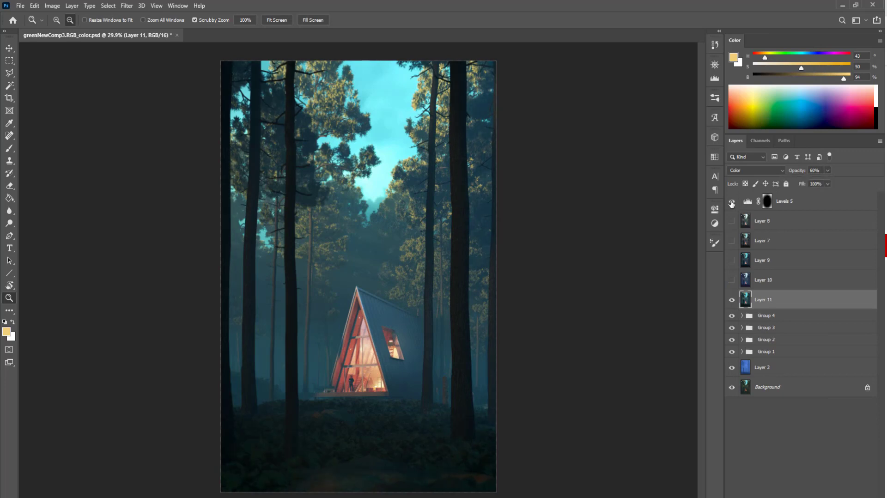
{"action": "left_click", "coordinate": [782, 169]}
{"action": "left_click", "coordinate": [749, 180]}
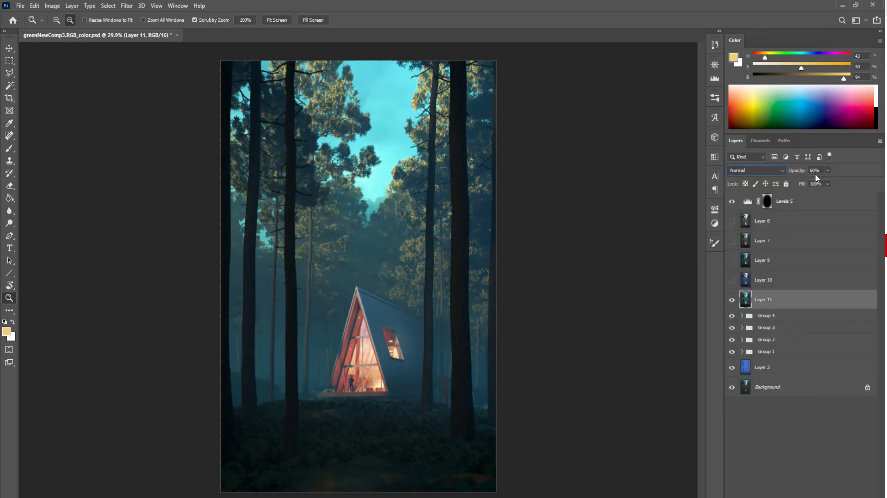
- Show Layers 10, 9, 8 and 7 again and select Layer 2
{"action": "left_click", "coordinate": [732, 280]}
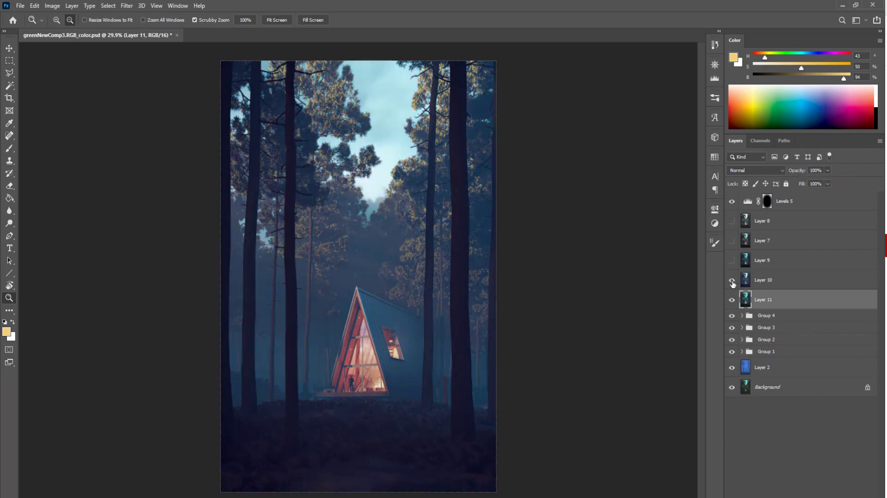
{"action": "left_click", "coordinate": [732, 260]}
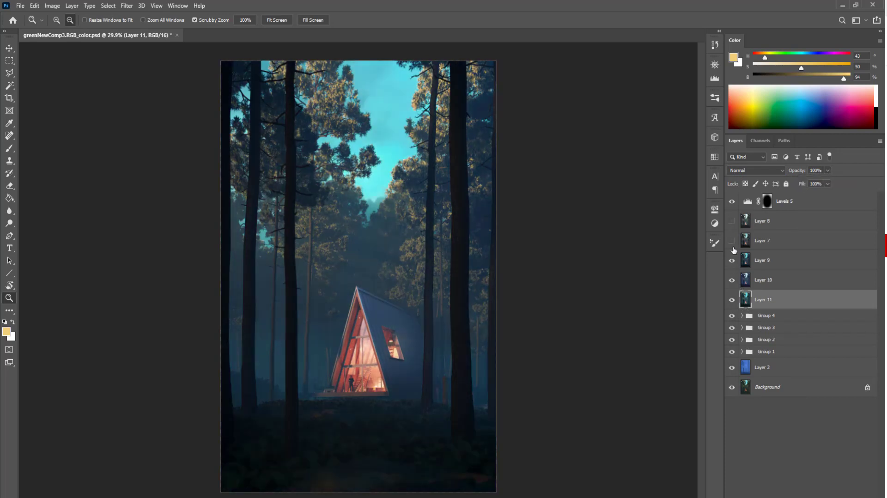
{"action": "left_click_drag", "start_coordinate": [732, 241], "coordinate": [731, 221]}
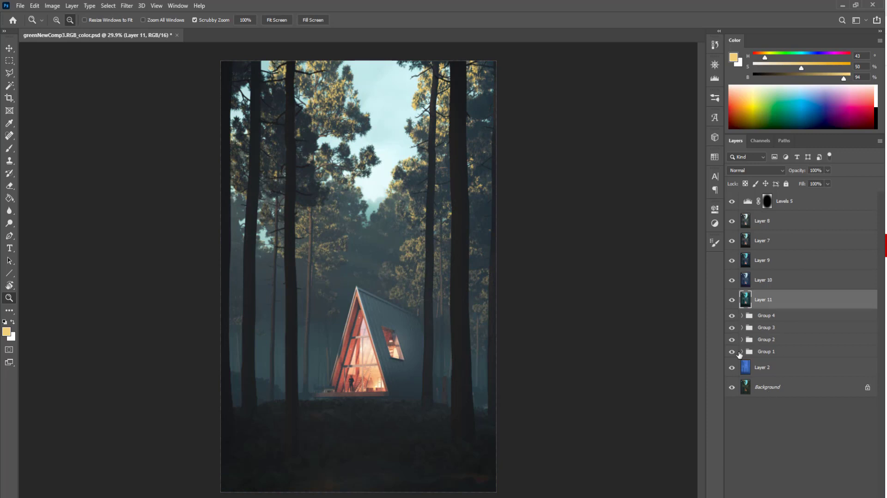
{"action": "left_click", "coordinate": [746, 368]}
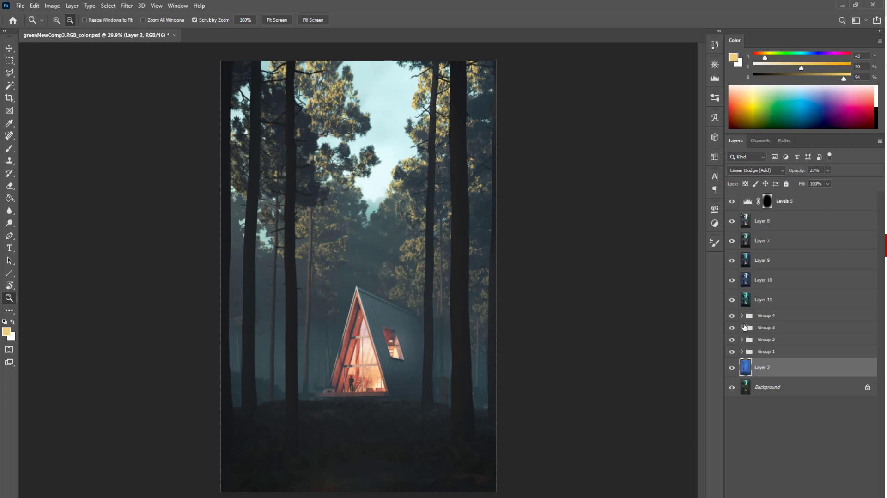
- Hide Levels 5 through Layer 11, then flip between the Background render and the foggy composite
{"action": "left_click_drag", "start_coordinate": [734, 206], "coordinate": [735, 297]}
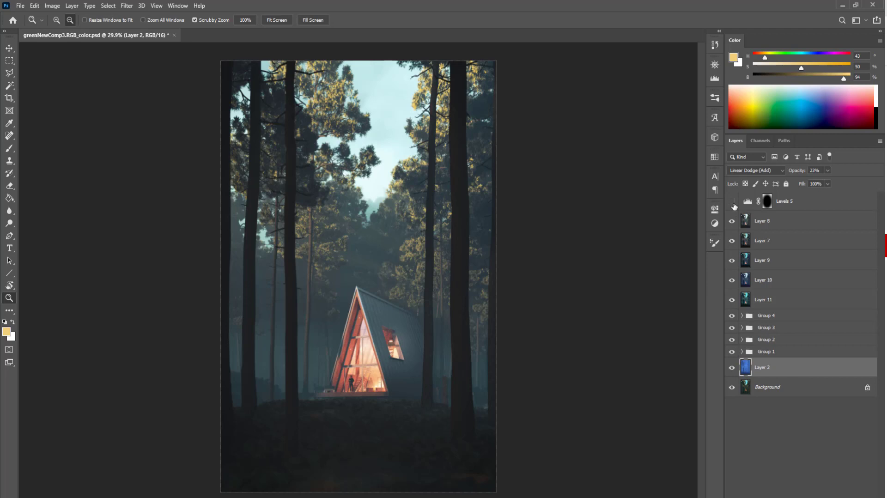
{"action": "left_click", "coordinate": [731, 388], "text": "alt"}
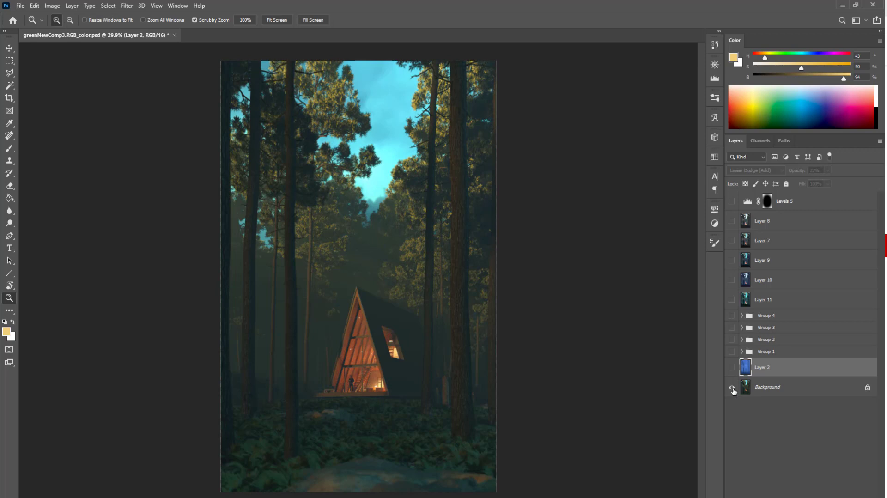
{"action": "left_click", "coordinate": [732, 388], "text": "alt"}
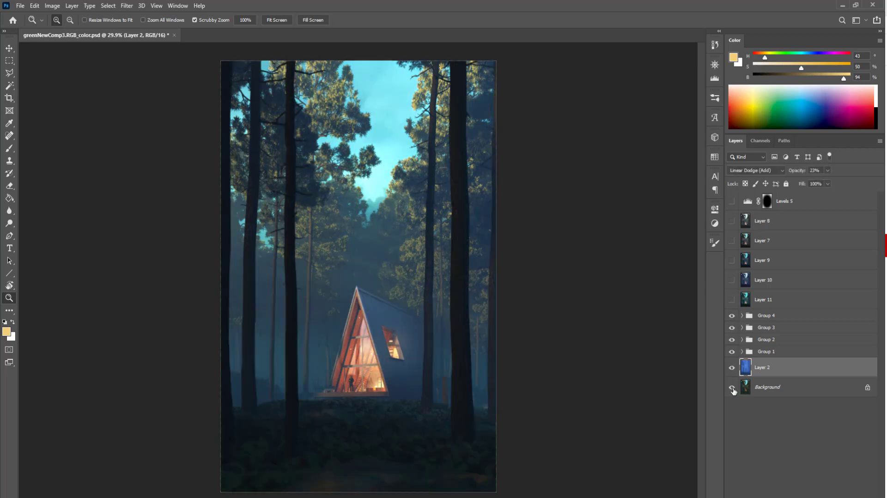
{"action": "left_click", "coordinate": [732, 388], "text": "alt"}
{"action": "left_click", "coordinate": [732, 388], "text": "alt"}
{"action": "left_click", "coordinate": [732, 388], "text": "alt"}
{"action": "left_click", "coordinate": [732, 389], "text": "alt"}
{"action": "left_click", "coordinate": [731, 367], "text": "alt"}
{"action": "left_click", "coordinate": [732, 388], "text": "alt"}
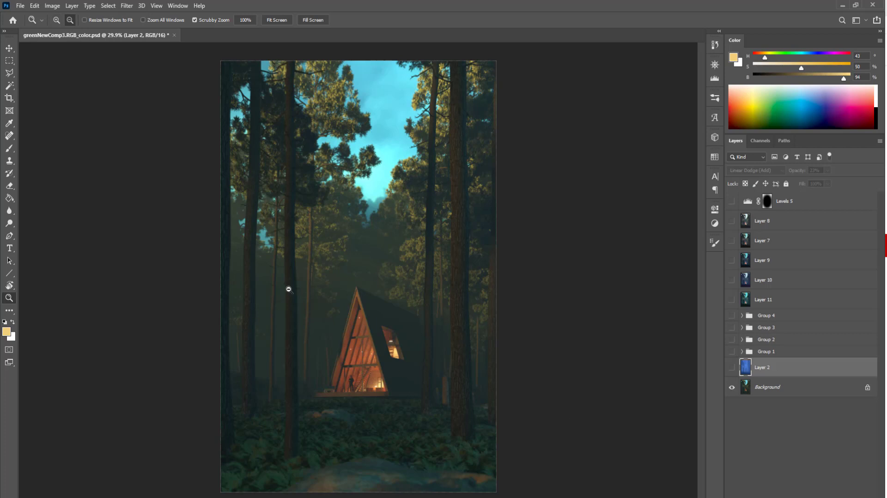
{"action": "left_click", "coordinate": [732, 388], "text": "alt"}
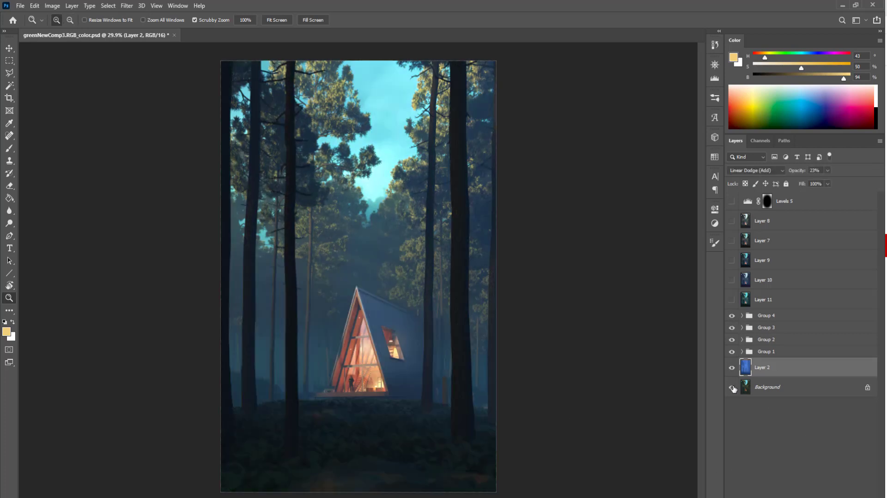
{"action": "left_click", "coordinate": [731, 388], "text": "alt"}
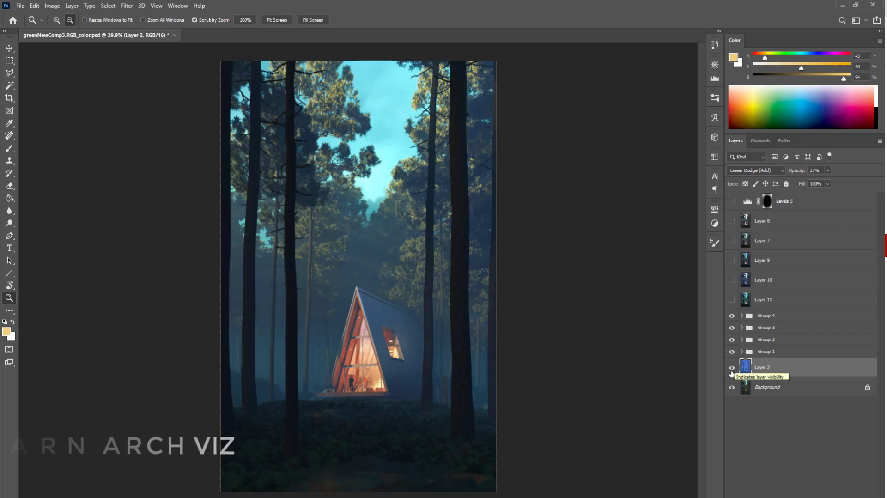
- Make Layer 11, Layer 10, Levels 5 and Layer 9 visible again, leaving Layers 7 and 8 hidden
{"action": "left_click", "coordinate": [732, 300]}
{"action": "left_click", "coordinate": [731, 280]}
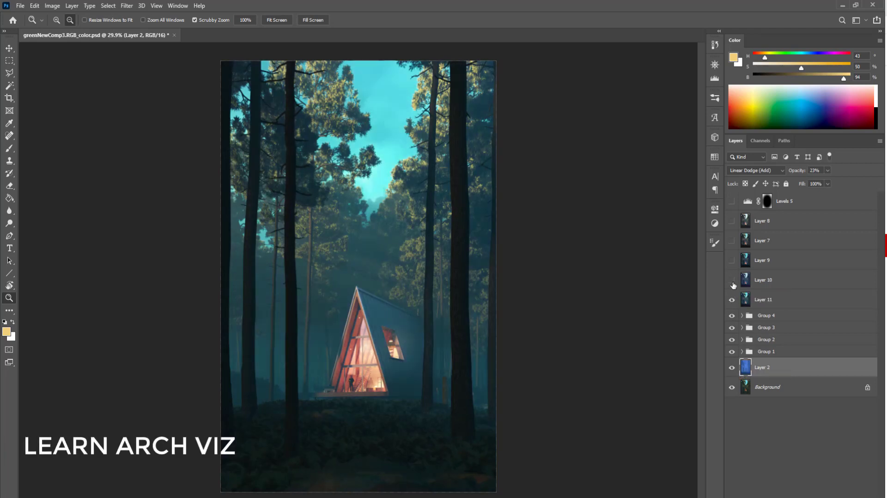
{"action": "left_click", "coordinate": [732, 202]}
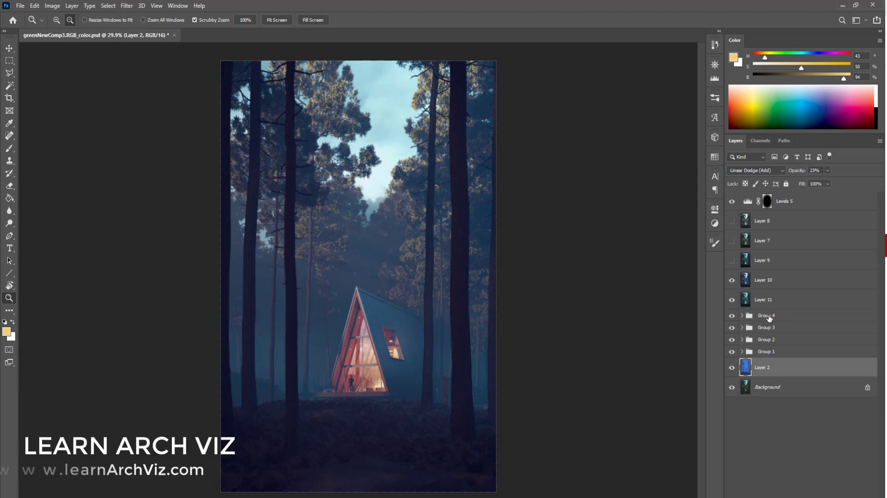
{"action": "left_click", "coordinate": [732, 261]}
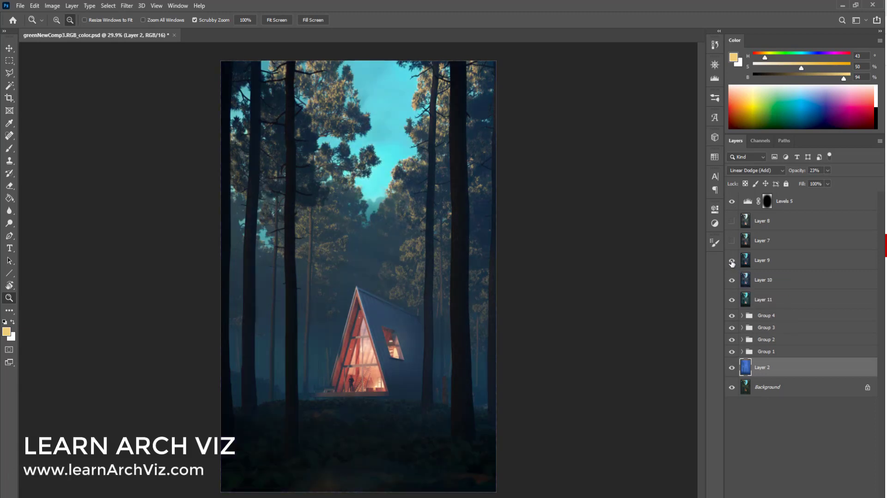